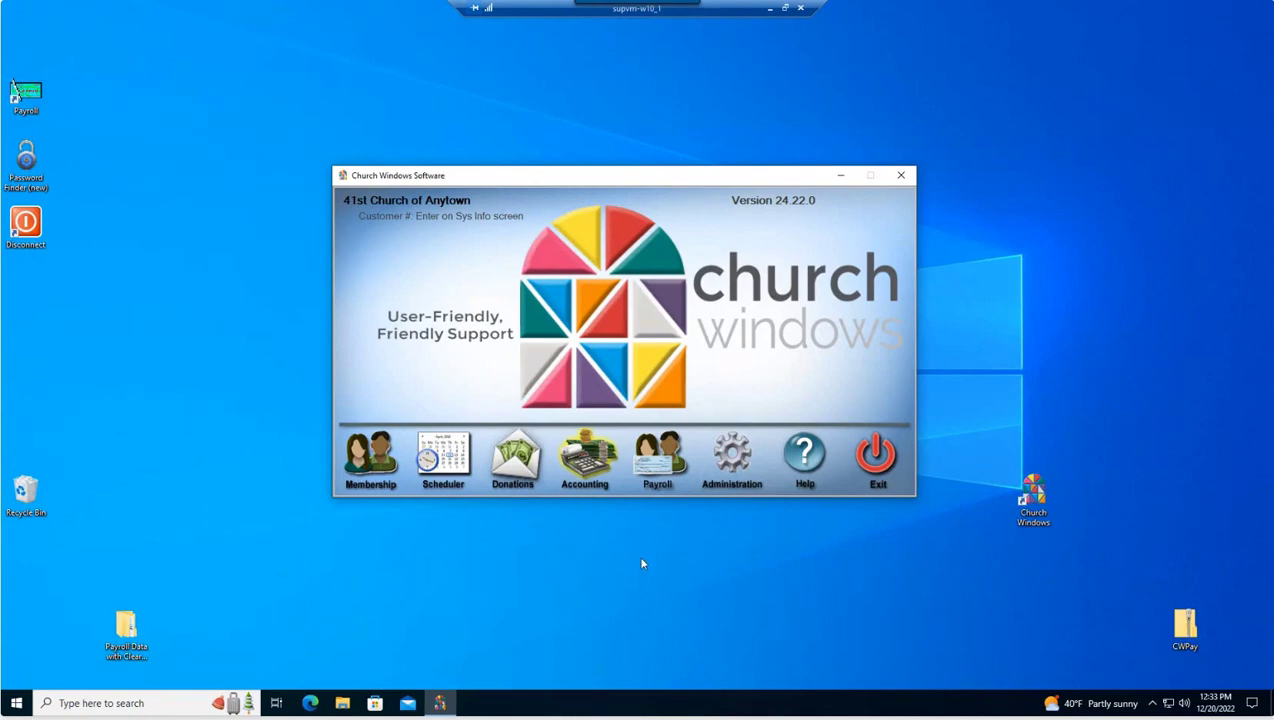
- Launch the Payroll module from the Church Windows Software launcher
click(651, 471)
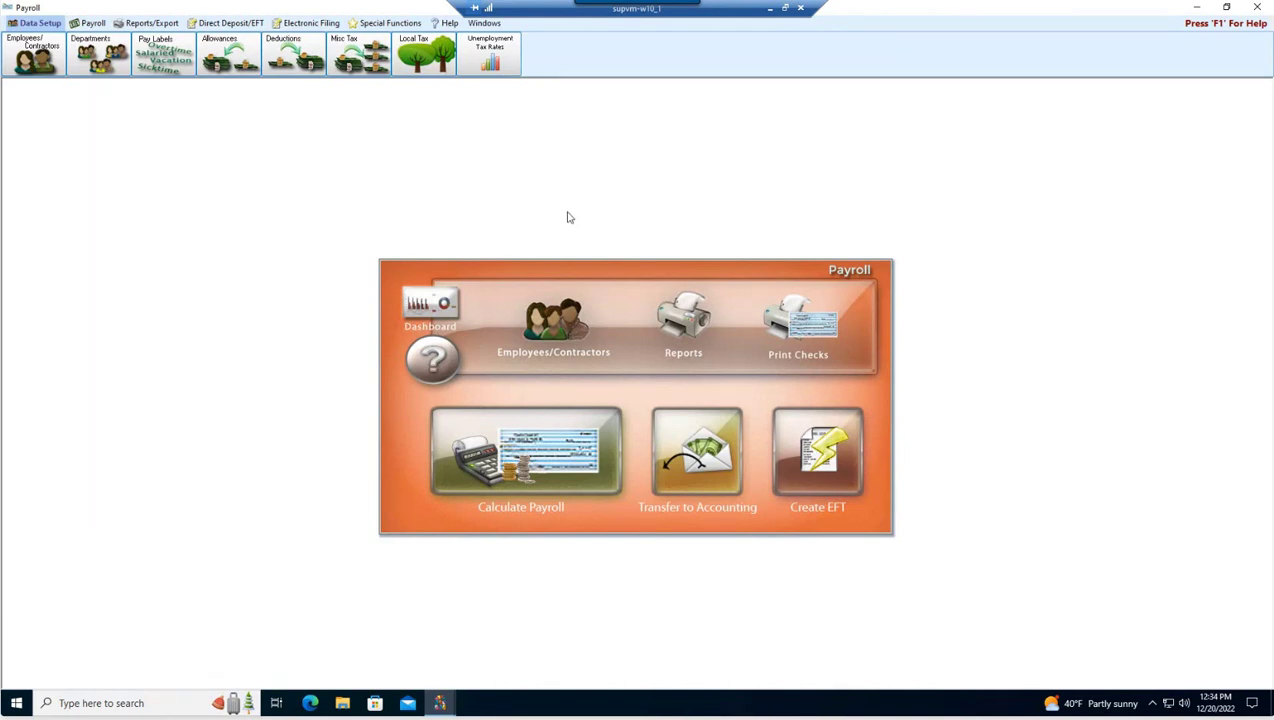
- Show the Tax Reports options: Tax Forms, federal and state tax tables, and FUTA/SUTA reports
click(170, 27)
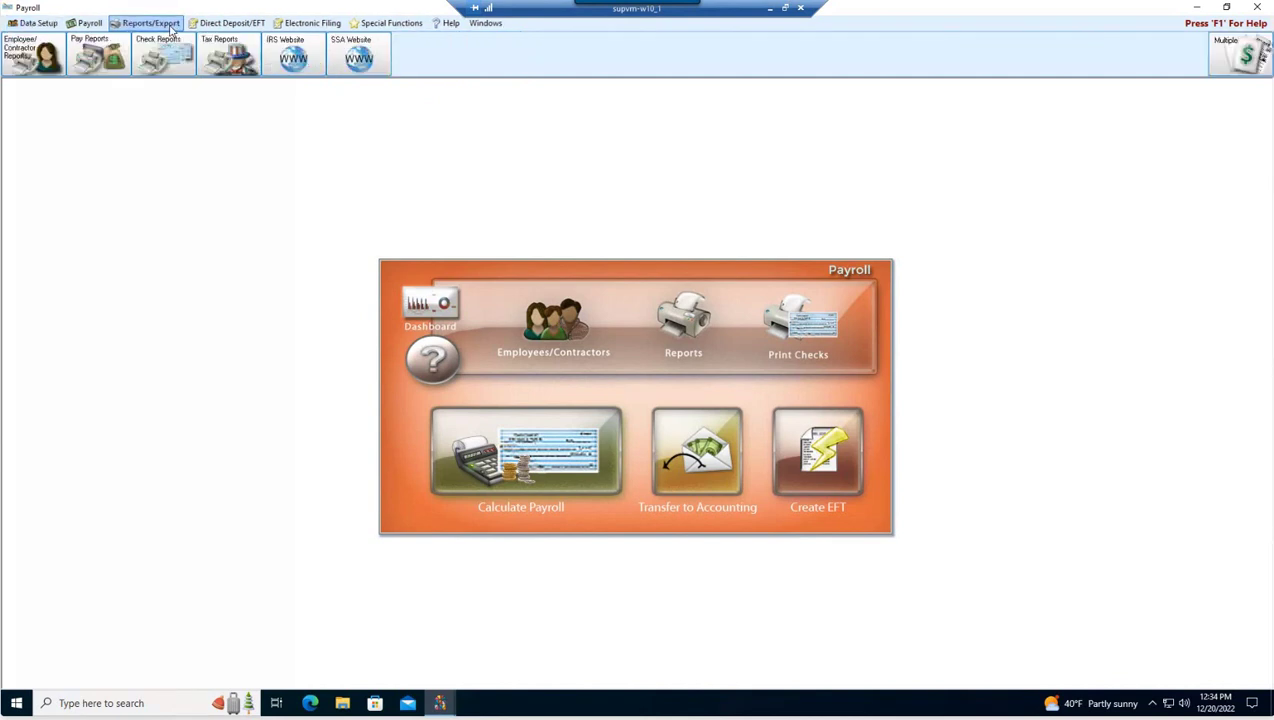
click(228, 55)
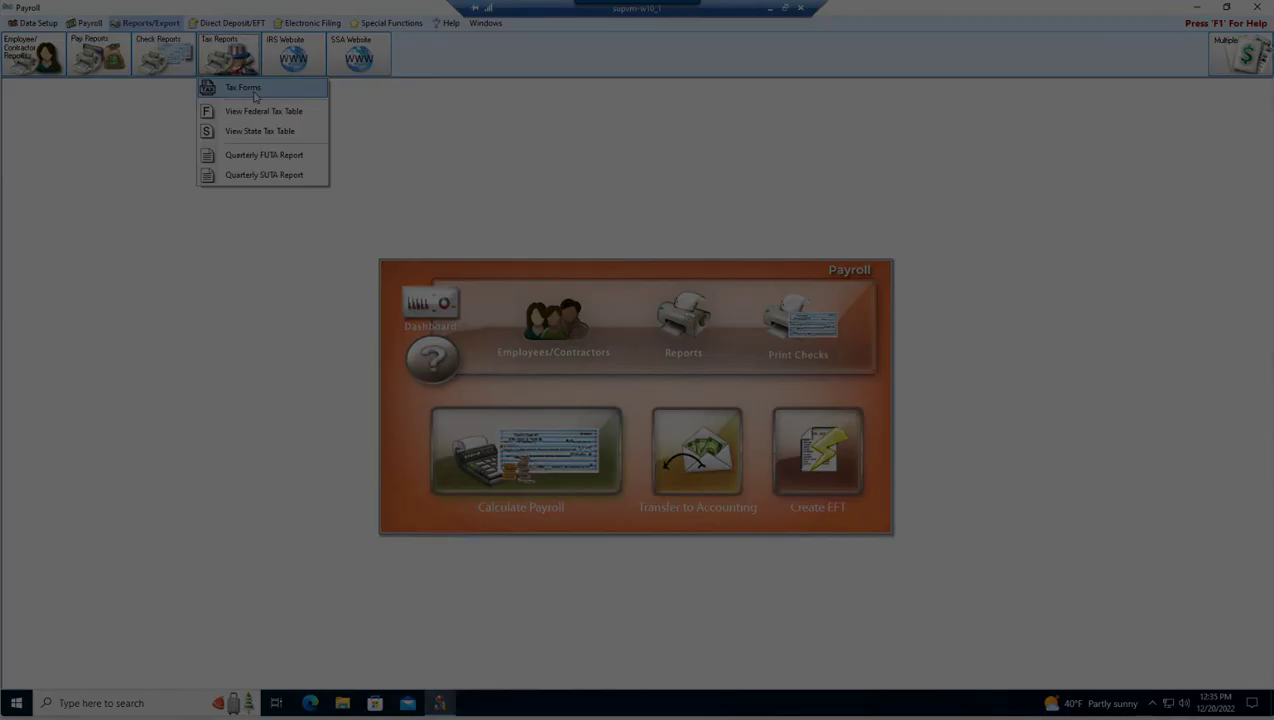
- Open Tax Forms to list the 2022 federal forms on the Form Selection tab
click(254, 93)
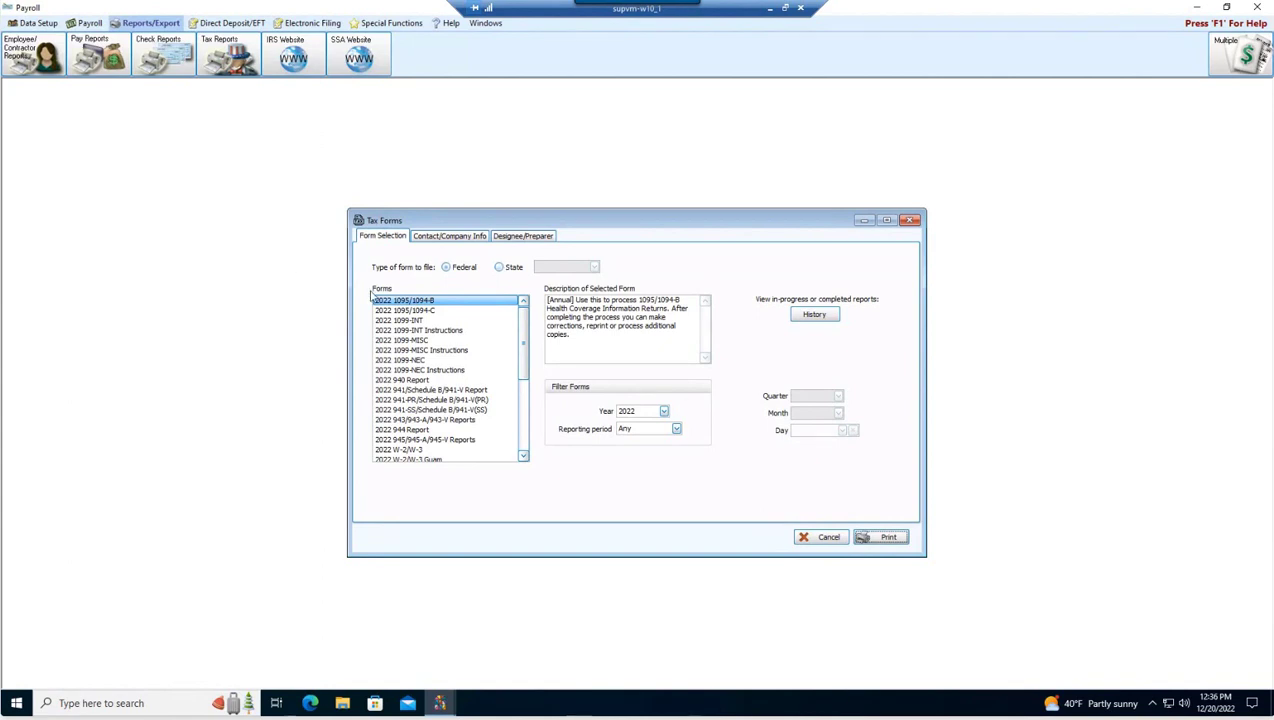
- Scroll the 2022 federal Forms list to locate the 941/Schedule B/941-V Report
scroll(463, 342, down, 3)
scroll(460, 338, up, 3)
scroll(466, 378, down, 3)
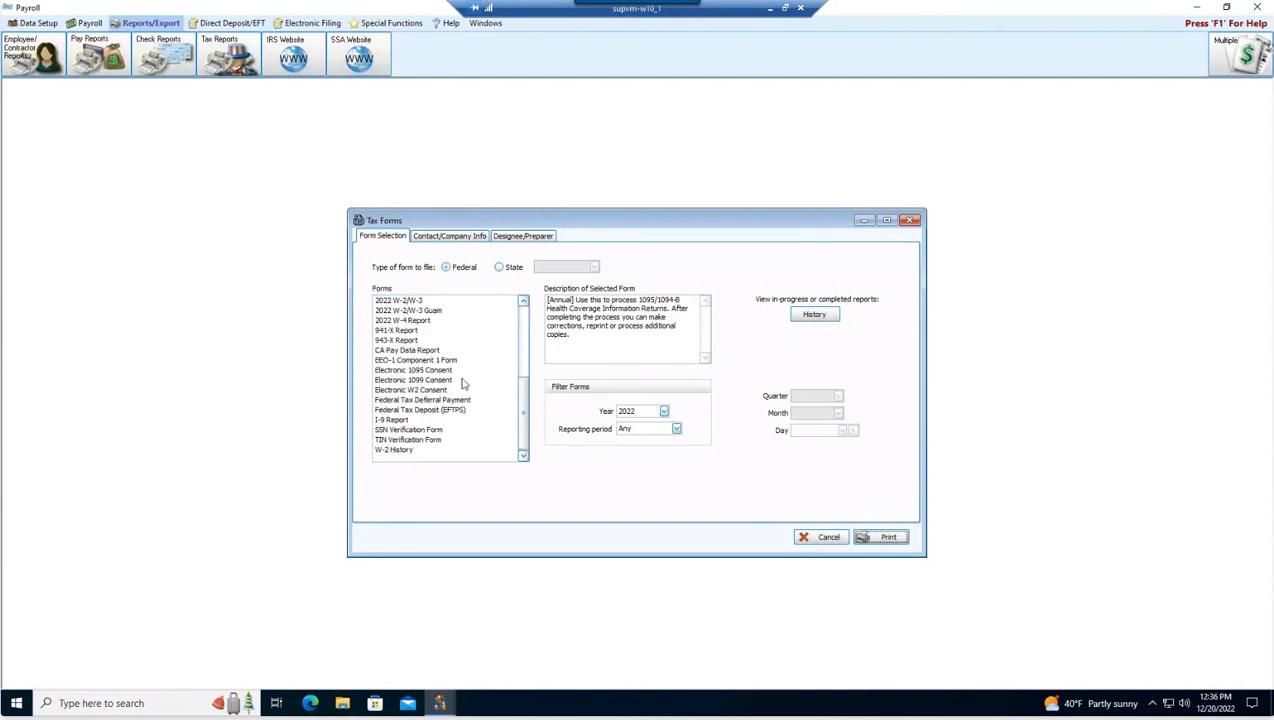
scroll(463, 382, up, 3)
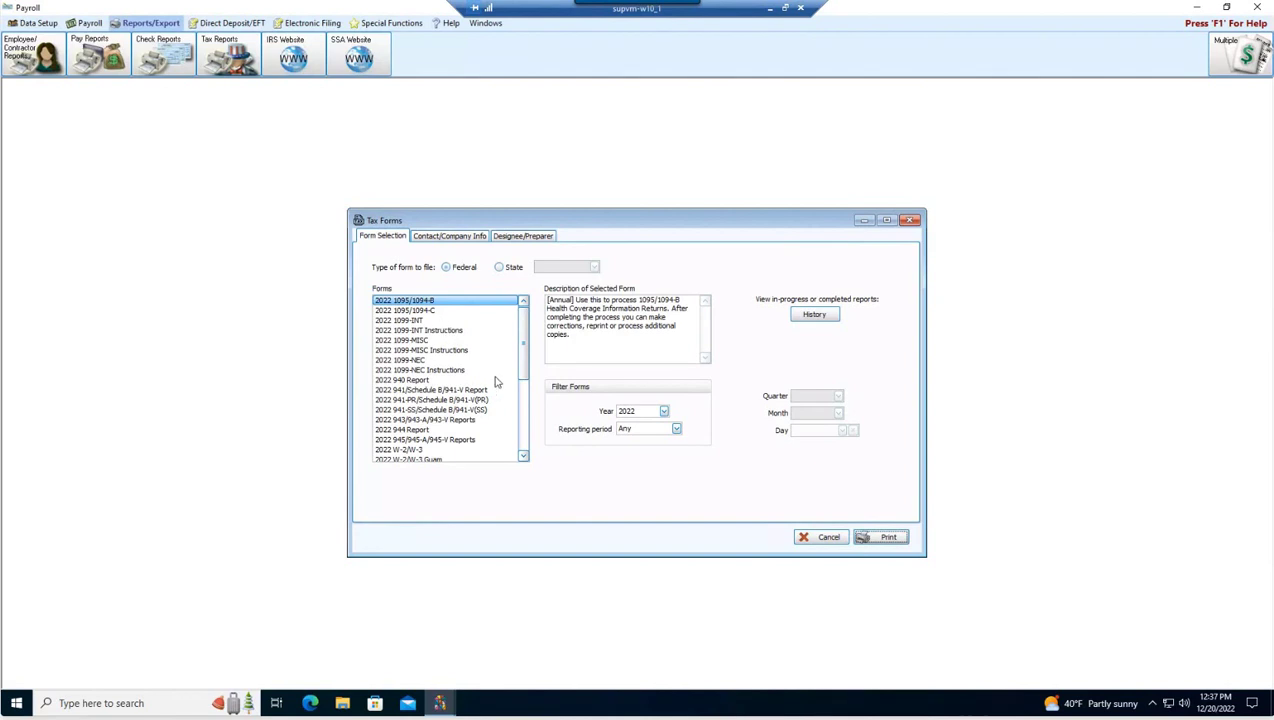
scroll(495, 386, down, 5)
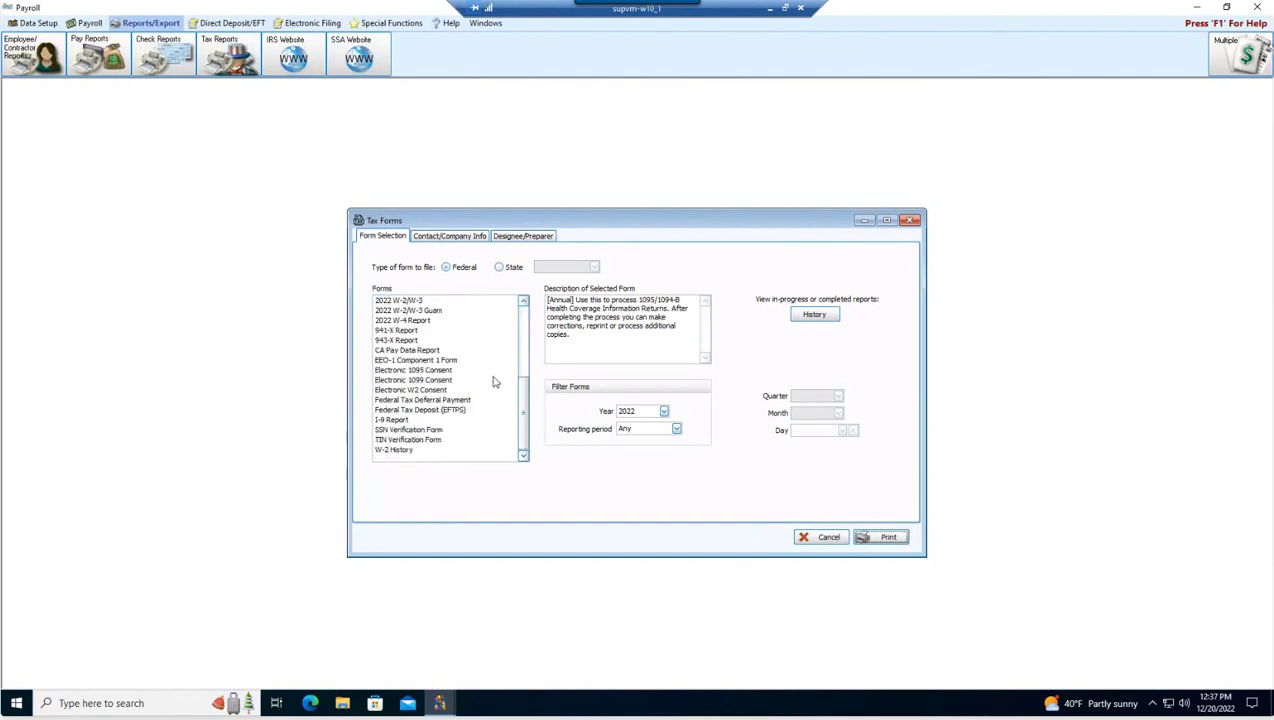
scroll(494, 383, up, 5)
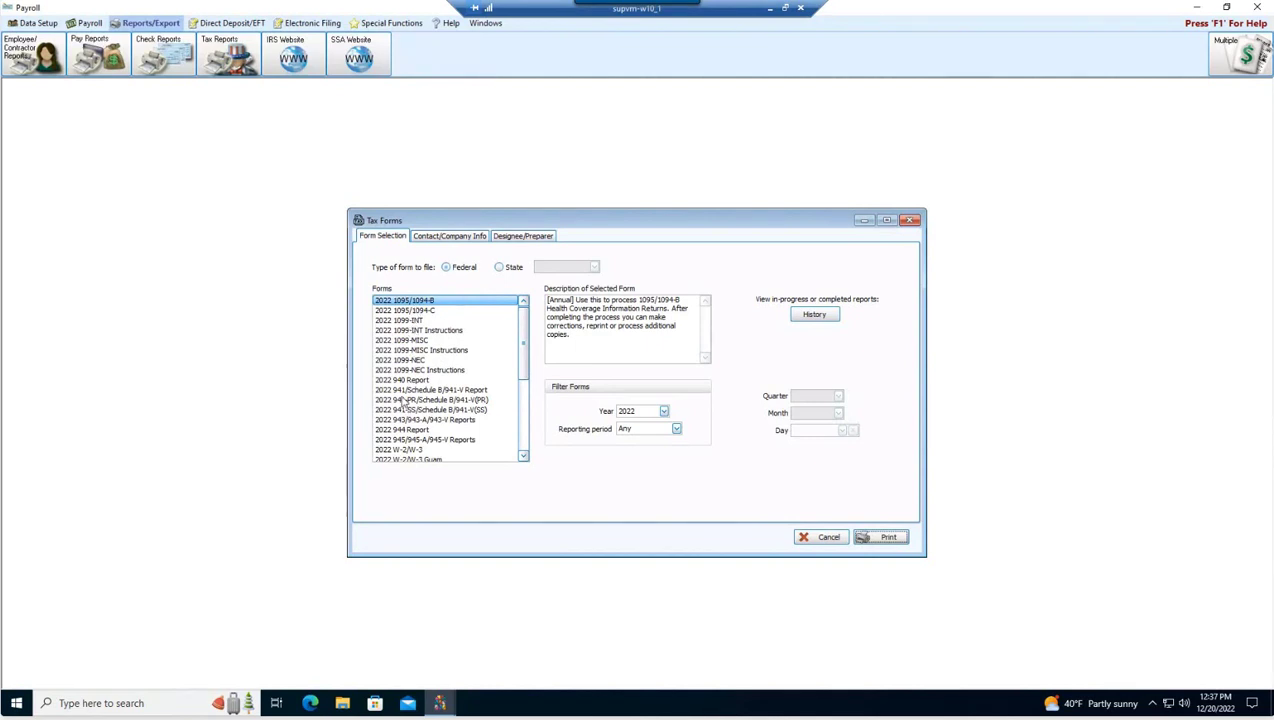
scroll(411, 410, down, 3)
scroll(411, 405, down, 1)
scroll(413, 385, up, 1)
scroll(415, 390, down, 1)
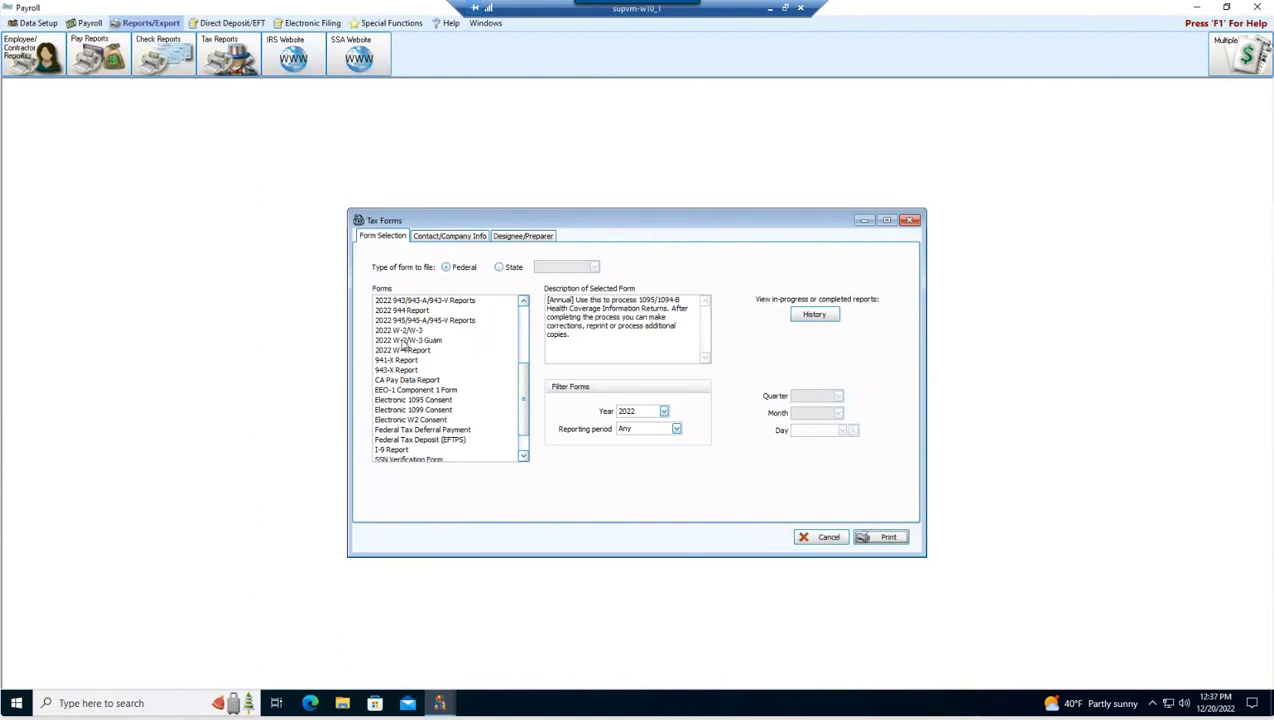
scroll(400, 330, up, 1)
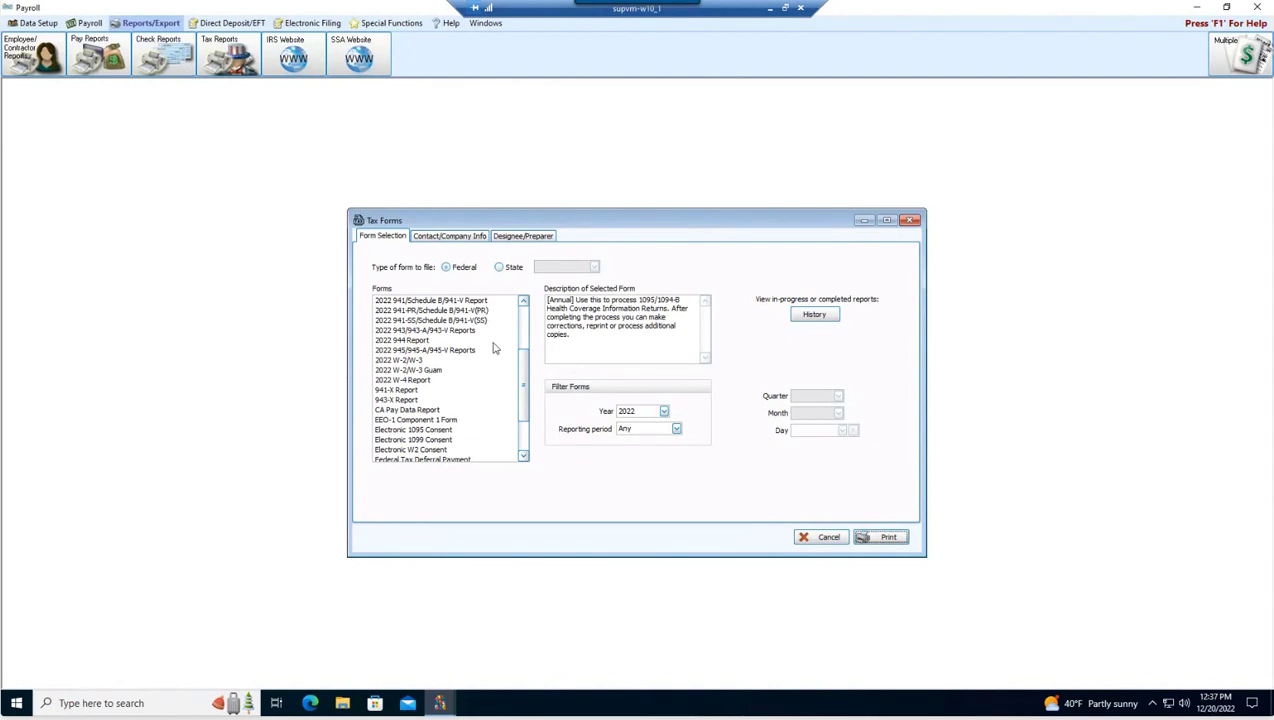
scroll(485, 358, up, 3)
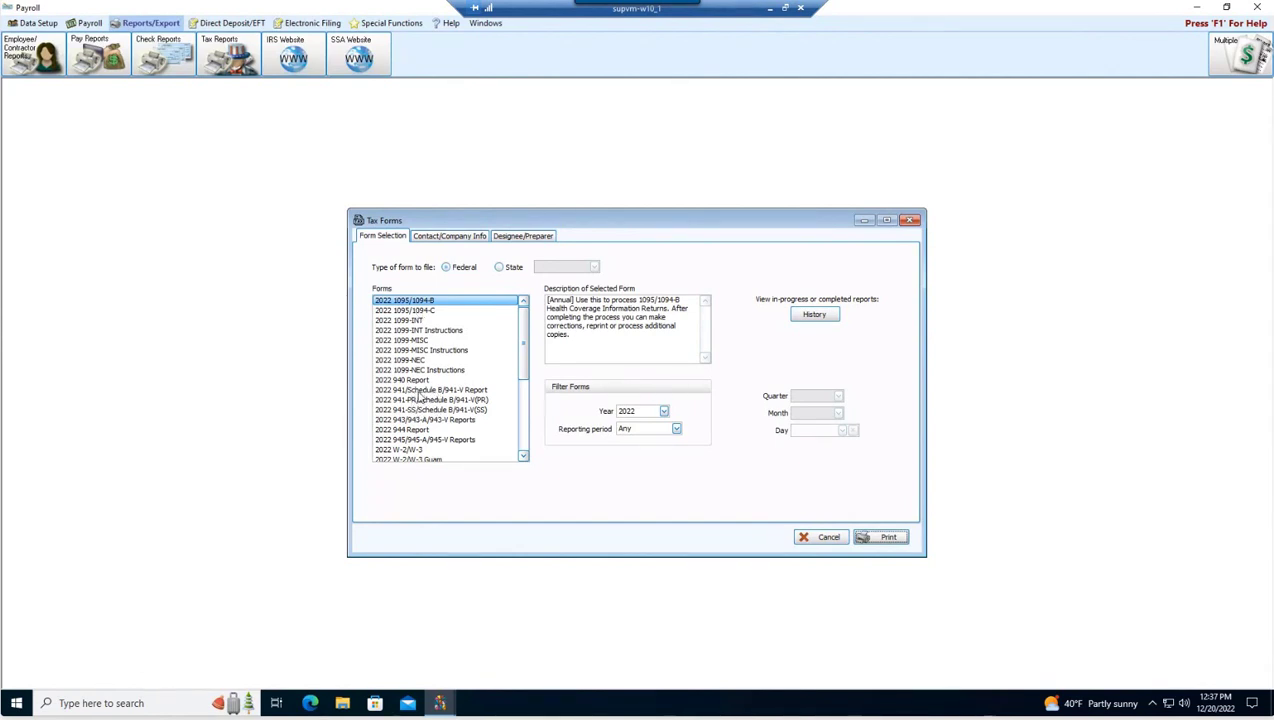
click(415, 391)
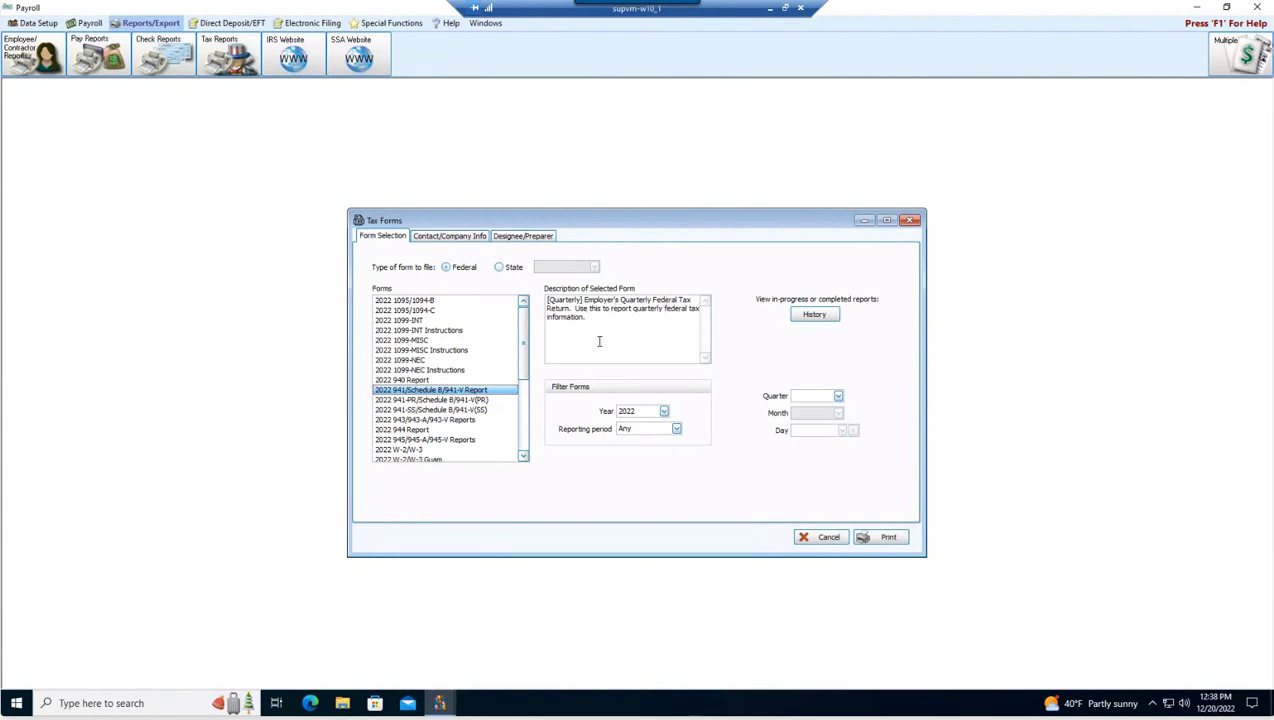
click(412, 401)
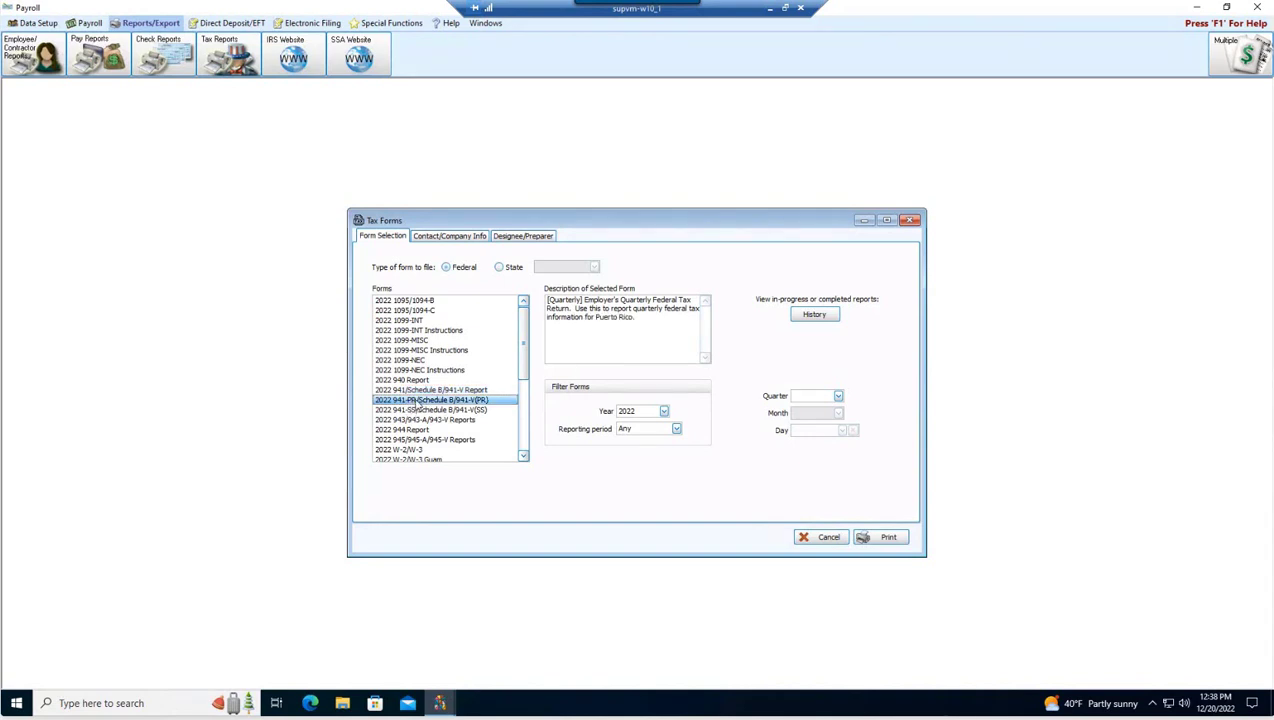
click(416, 410)
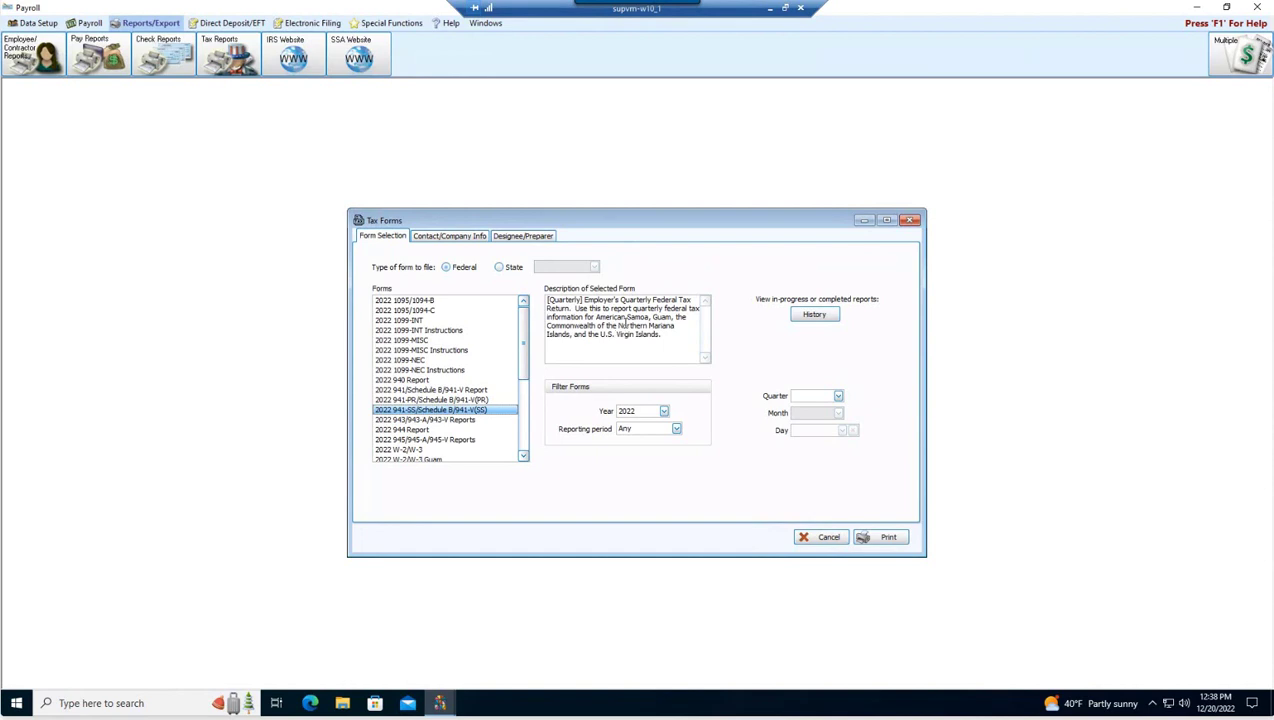
click(433, 391)
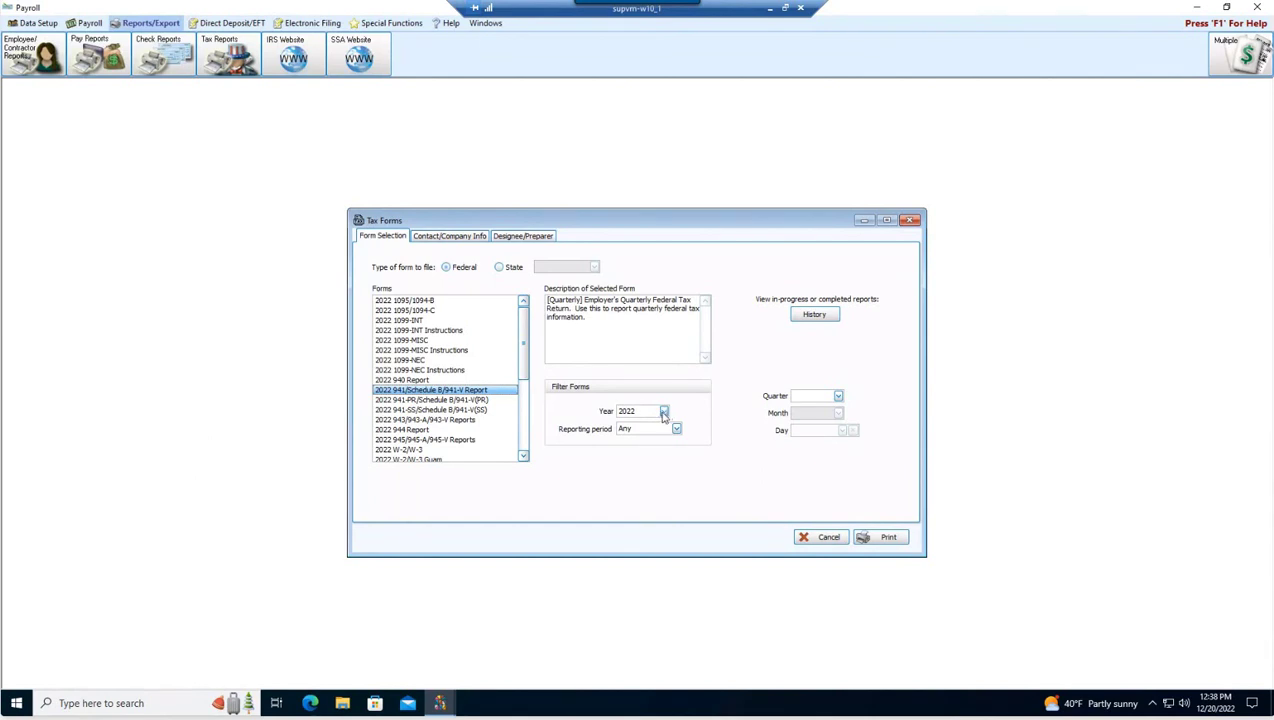
click(663, 412)
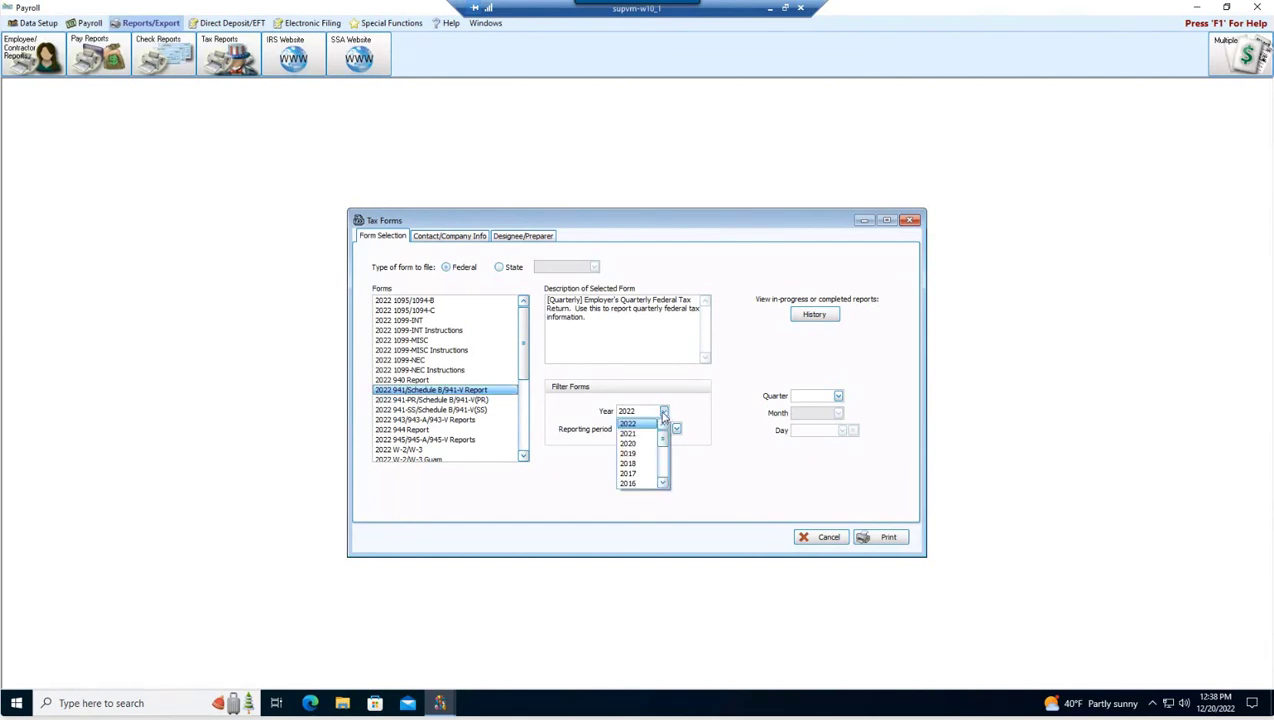
click(632, 423)
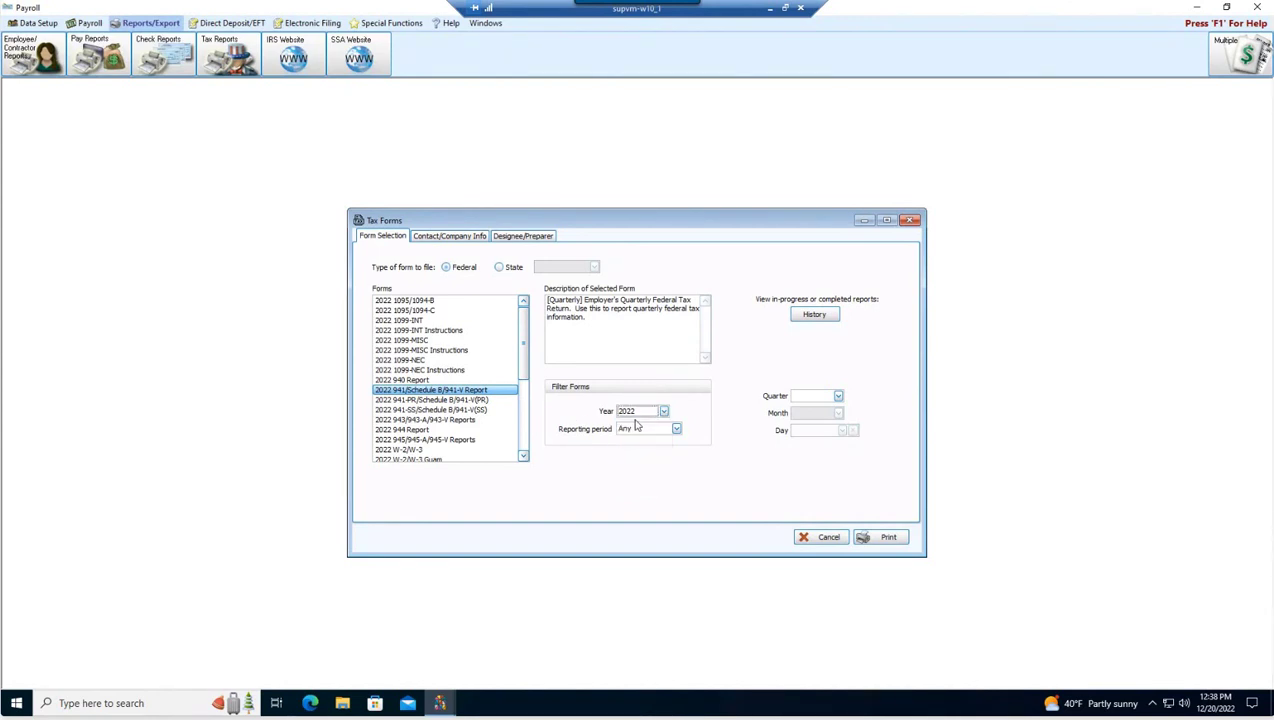
click(676, 429)
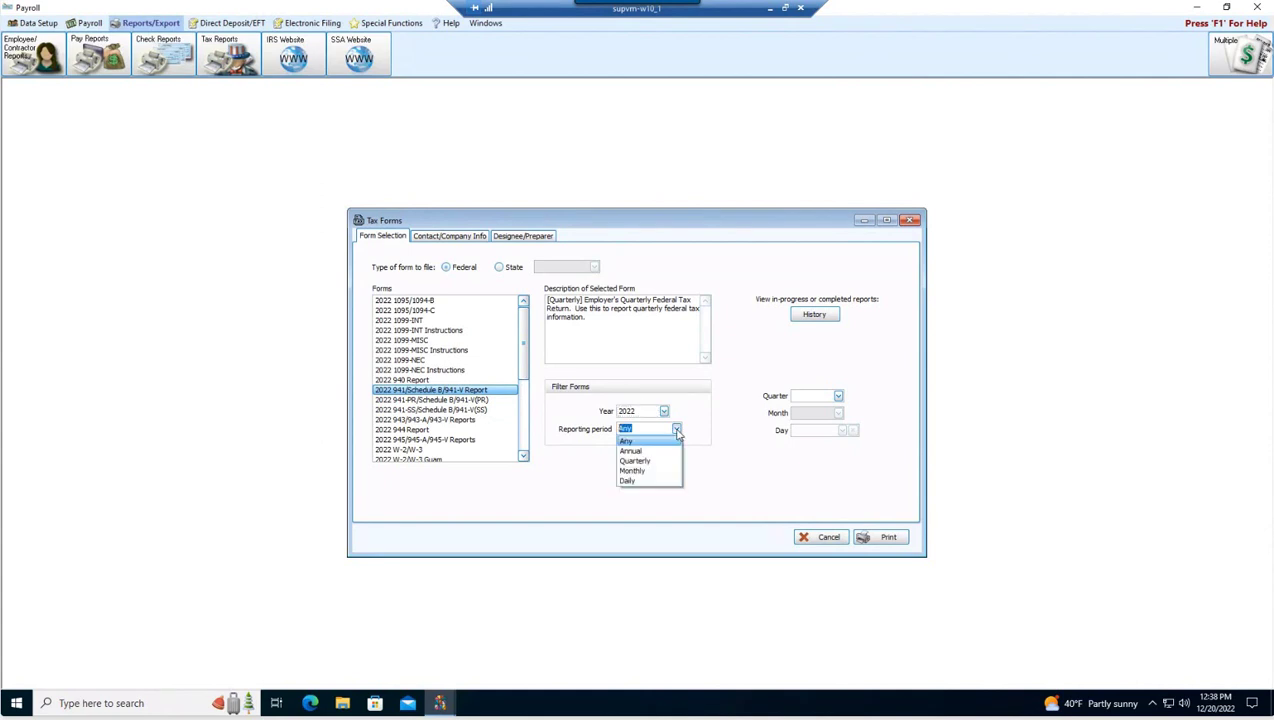
click(676, 429)
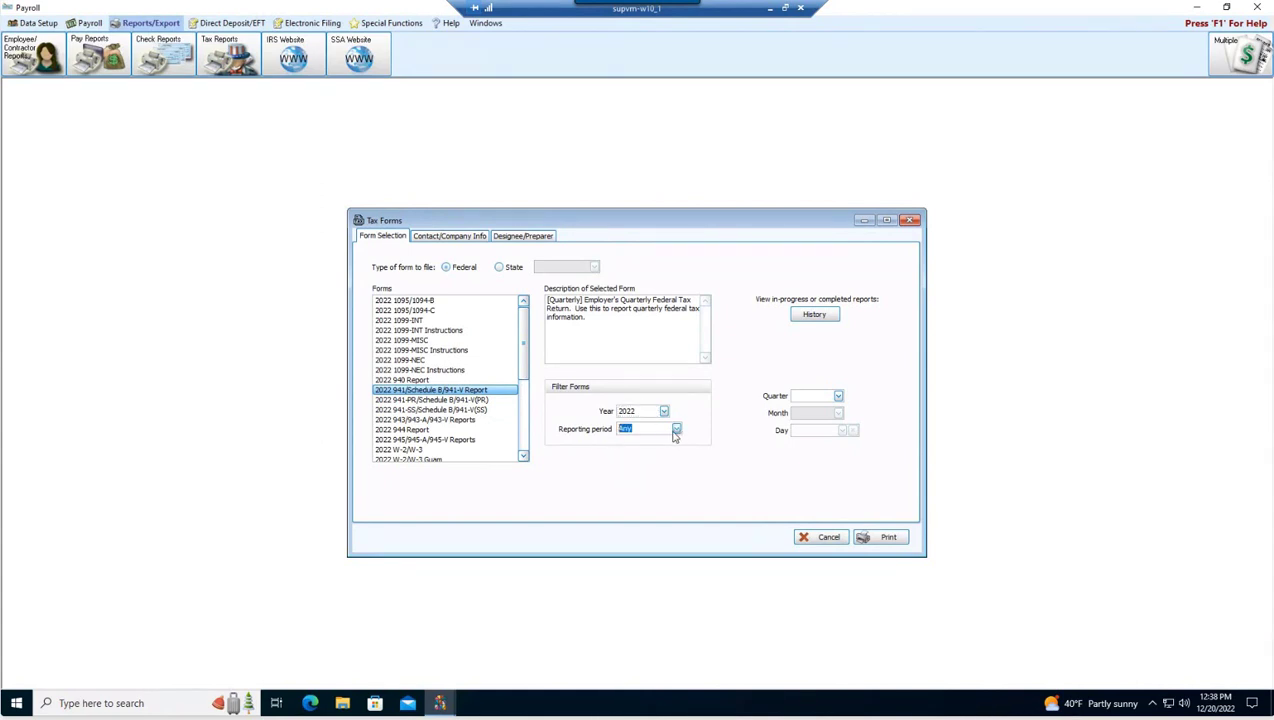
click(676, 429)
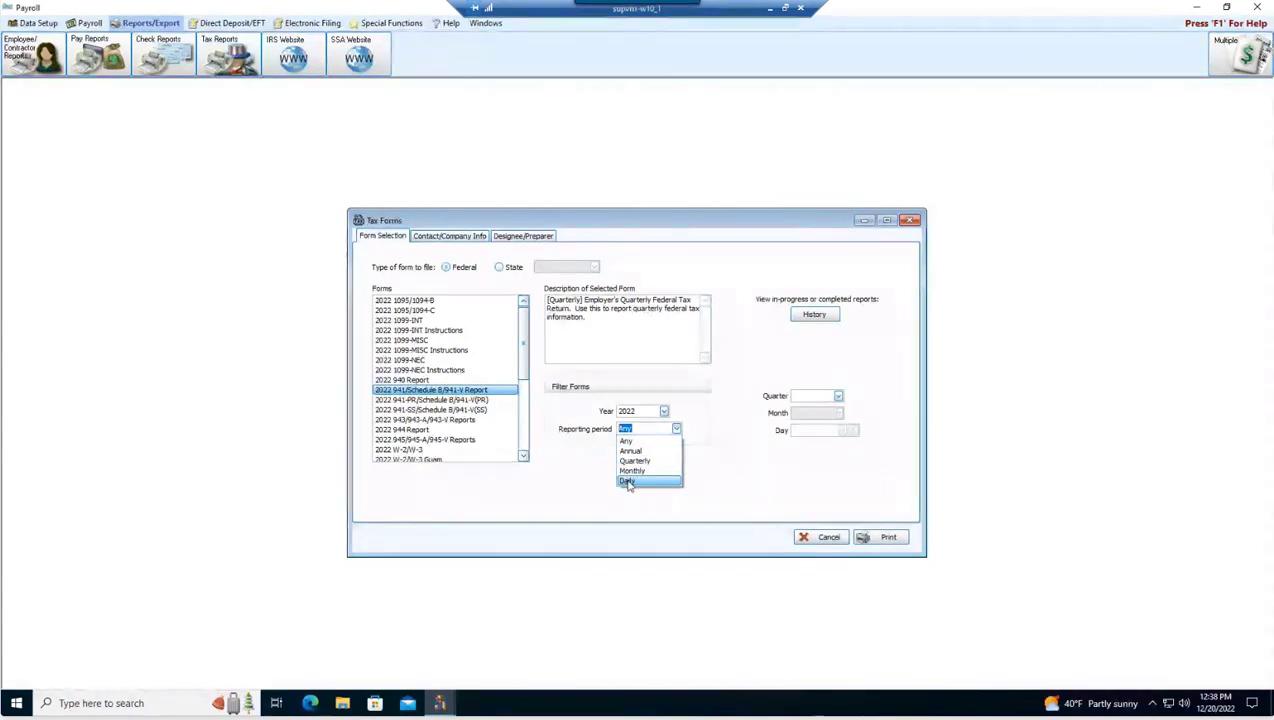
click(736, 439)
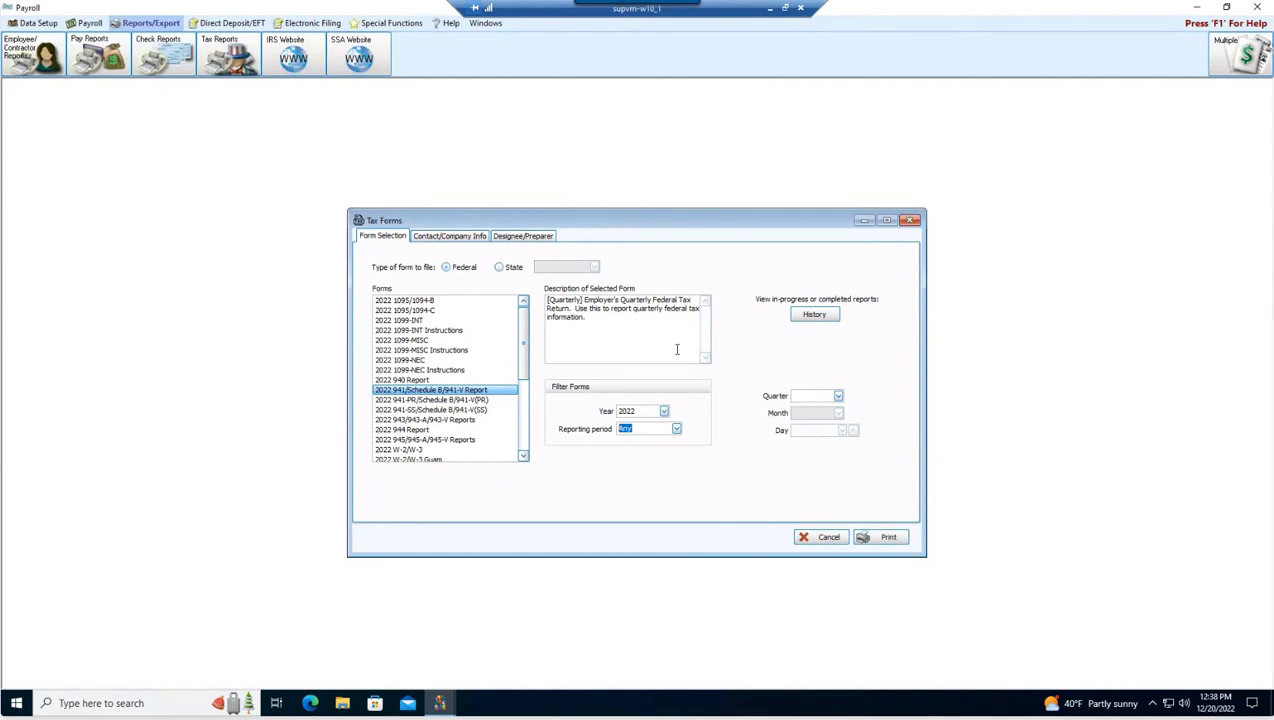
- Switch to Ohio state forms and print the OH IT-941 Report, prompting the $11,196.50 deposit check
click(499, 268)
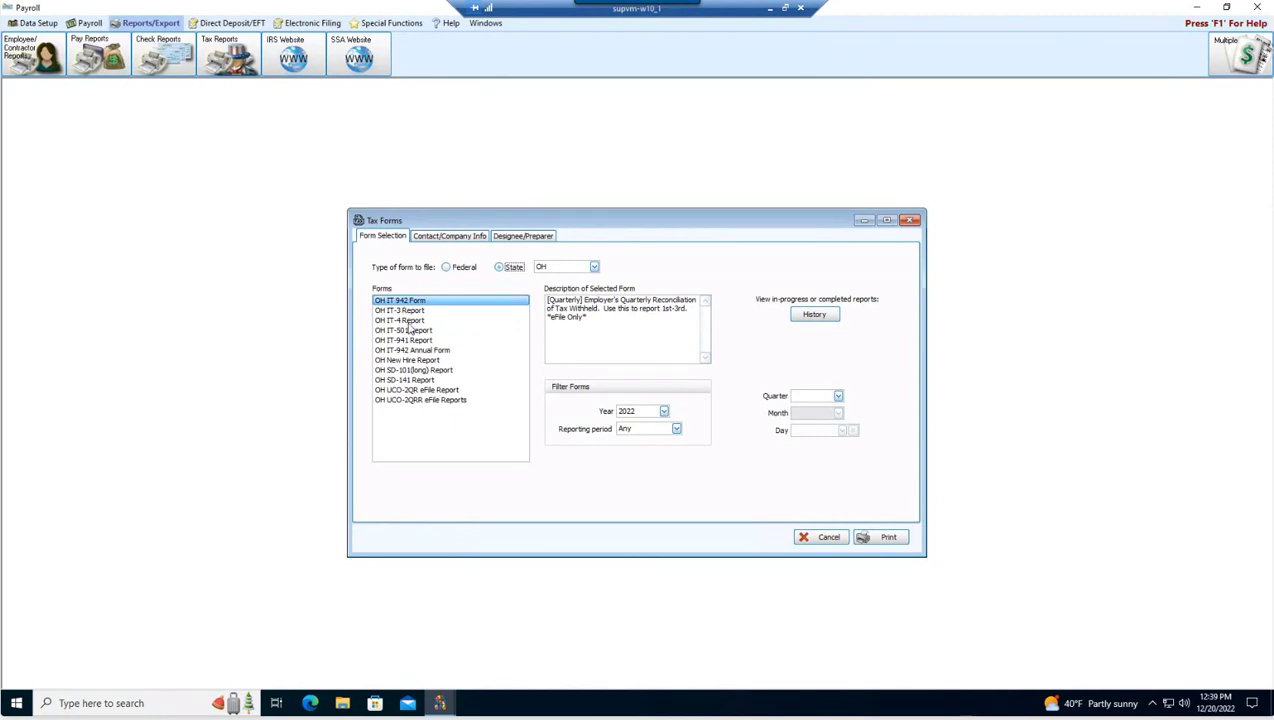
click(417, 340)
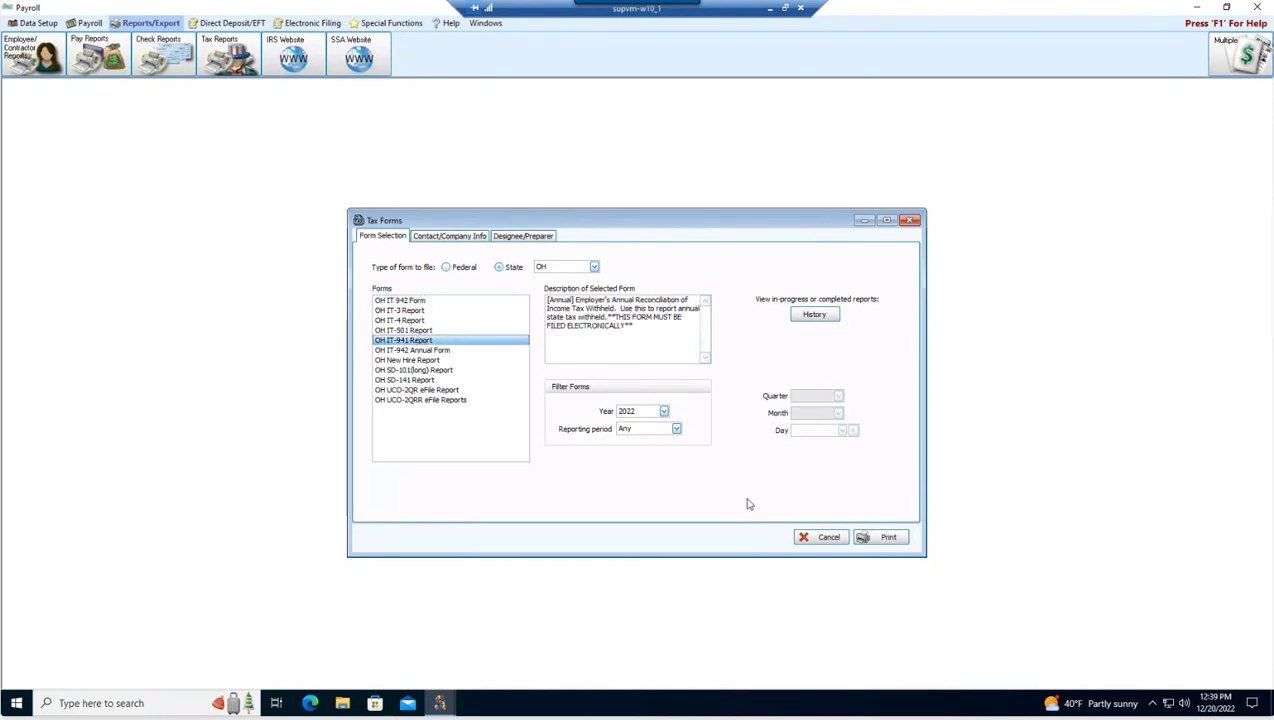
click(885, 538)
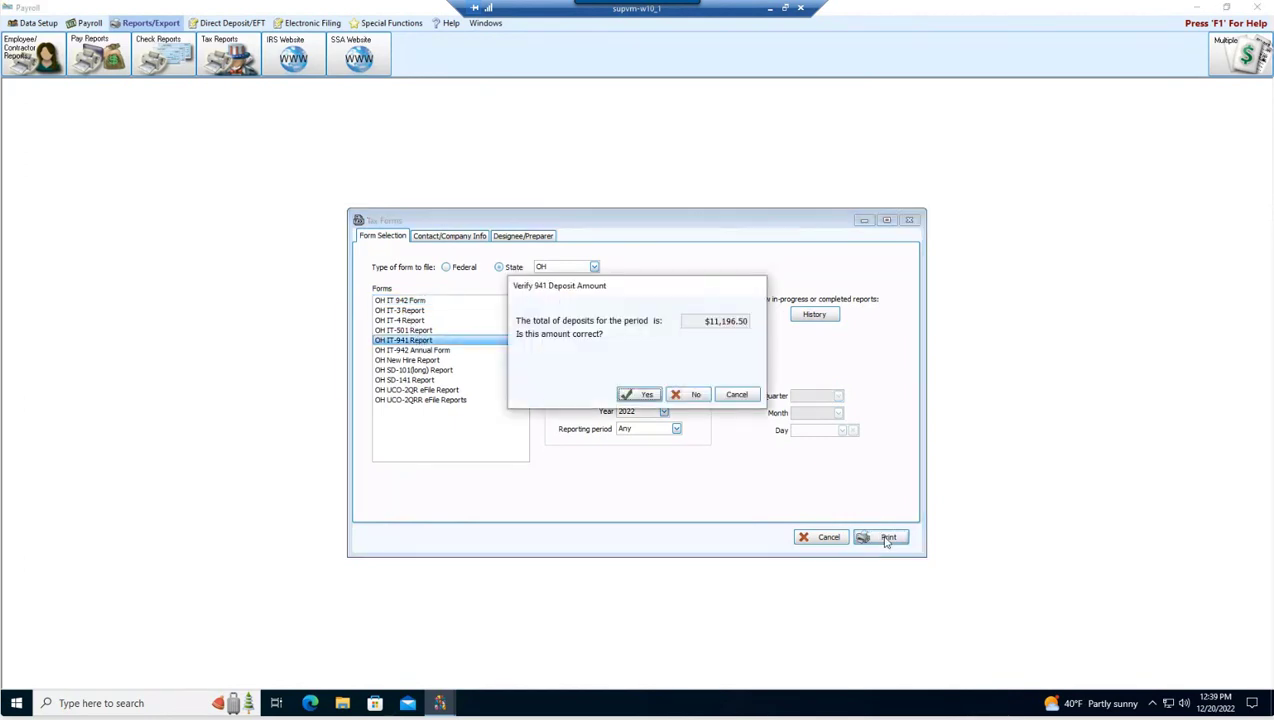
- Confirm the $11,196.50 deposit total and dismiss product registration without a code
click(645, 395)
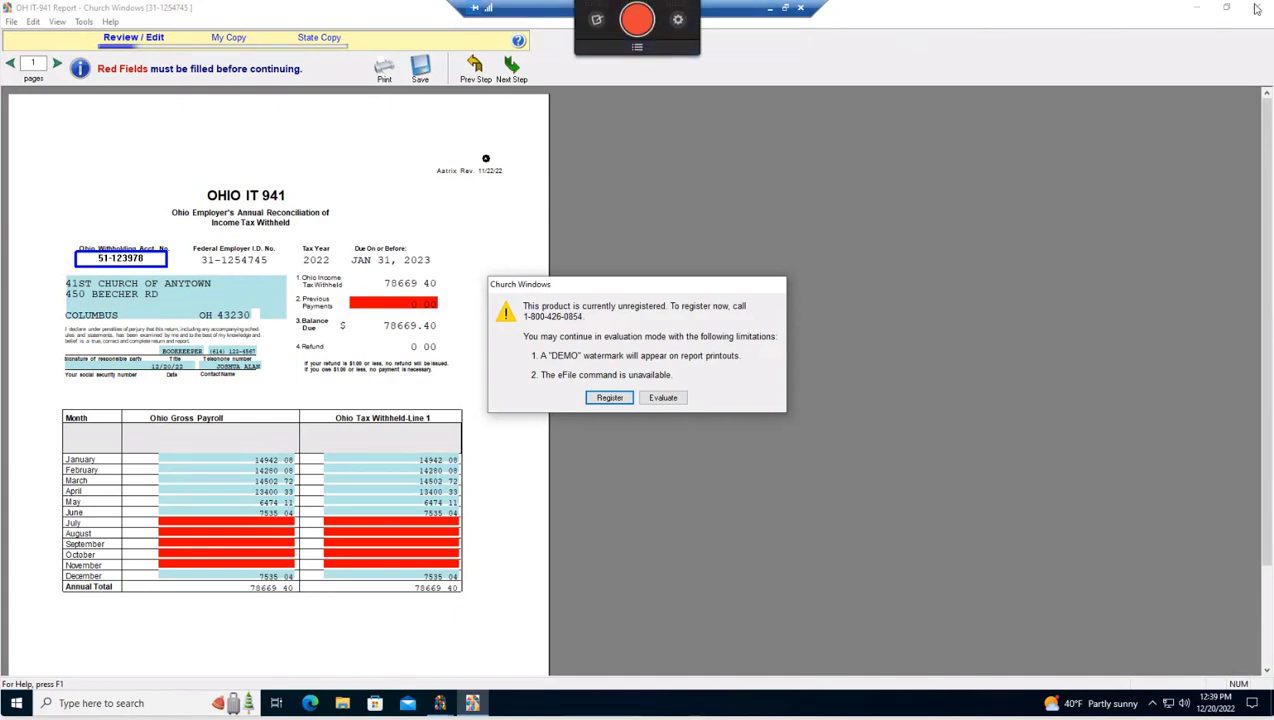
click(609, 397)
click(781, 232)
- Dismiss the Report Steps and Red Fields notices, then close the Ohio IT-941 without saving
click(727, 442)
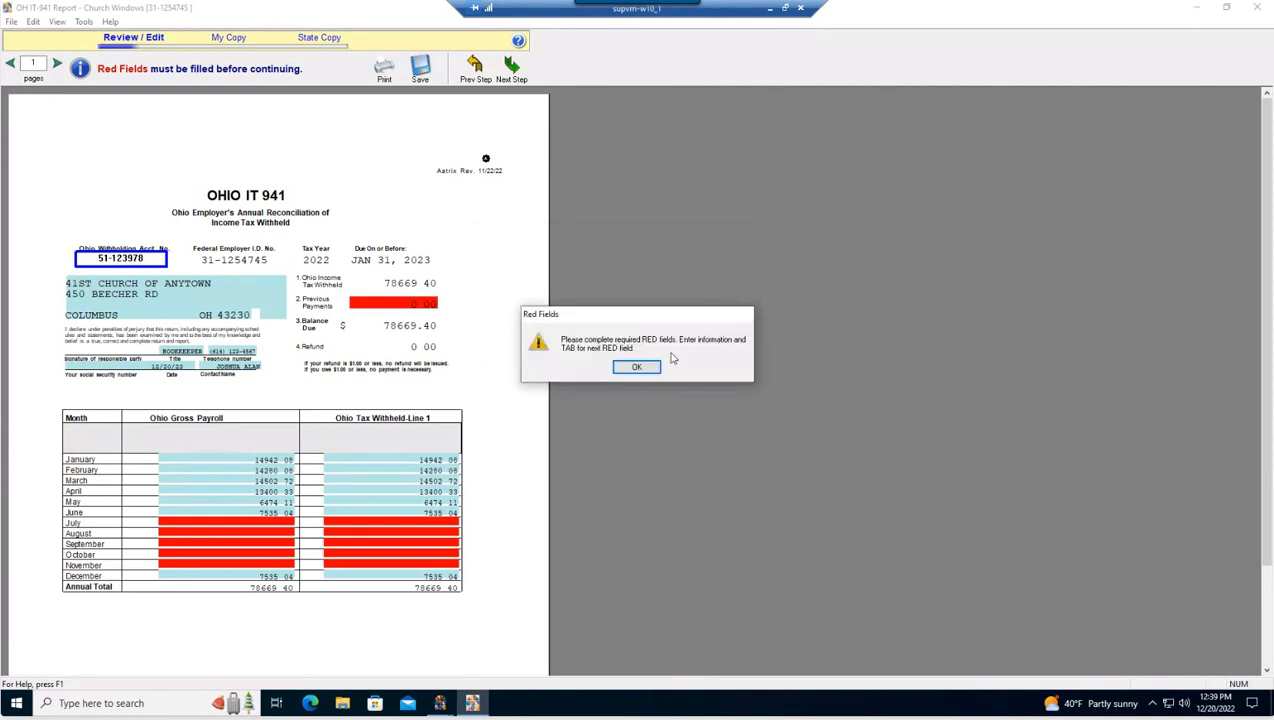
click(638, 368)
click(1257, 7)
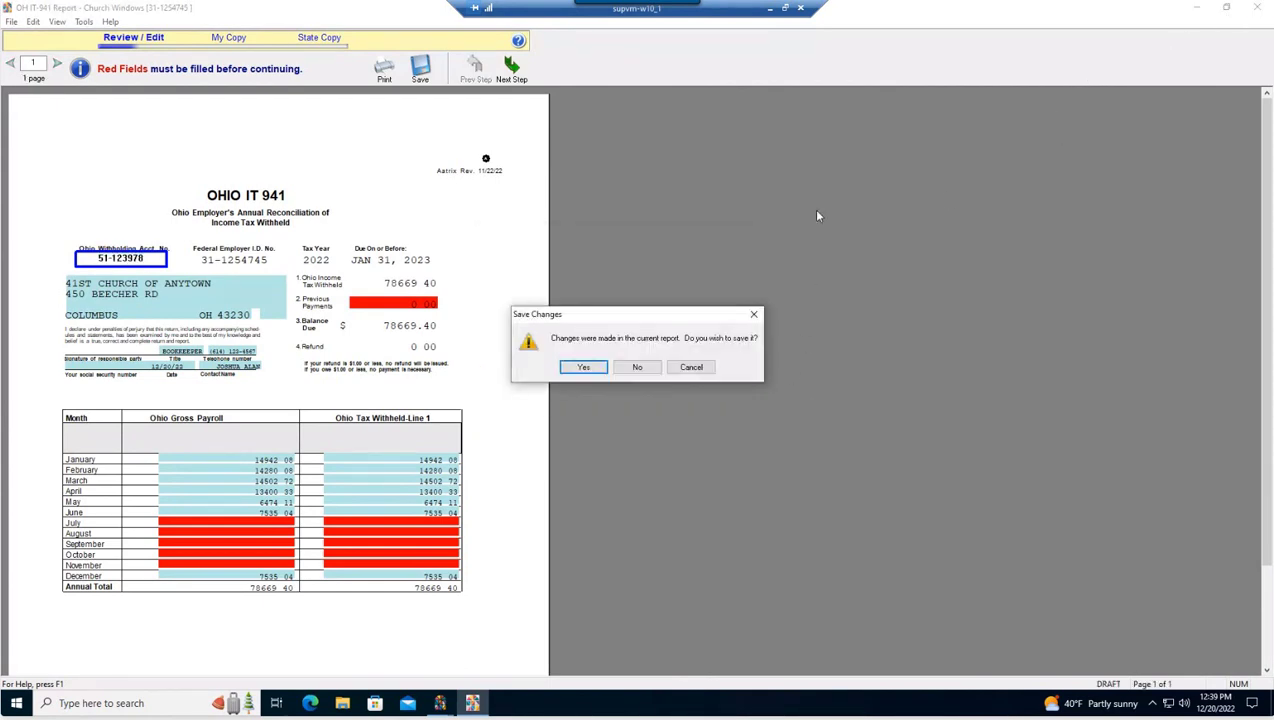
click(636, 367)
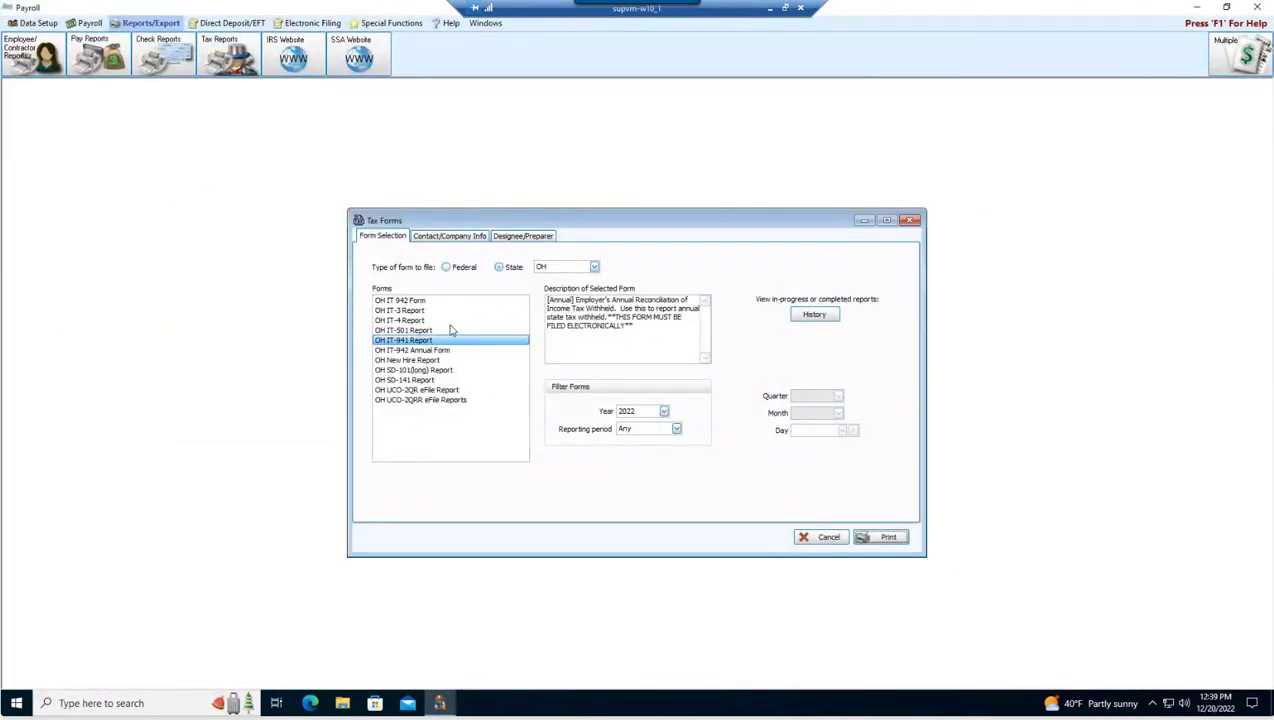
- Switch to Federal forms, select the 2022 941/Schedule B/941-V Report, and set quarter 1
click(445, 267)
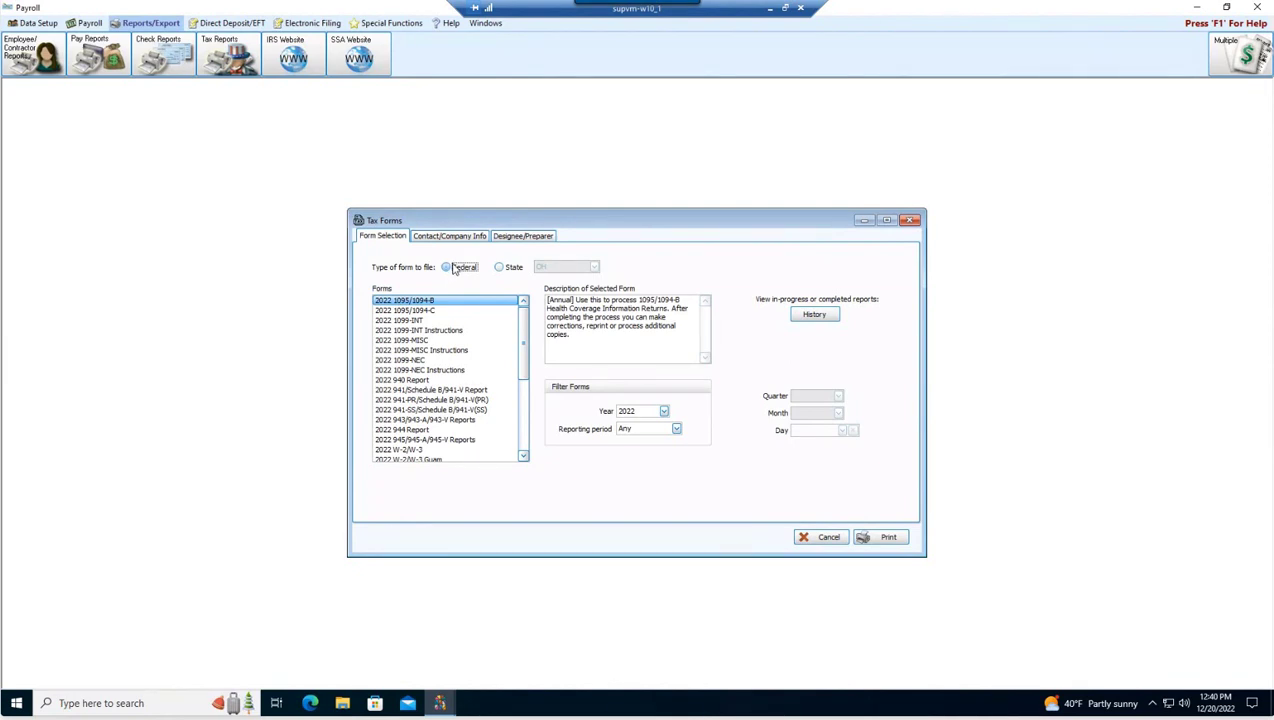
click(428, 390)
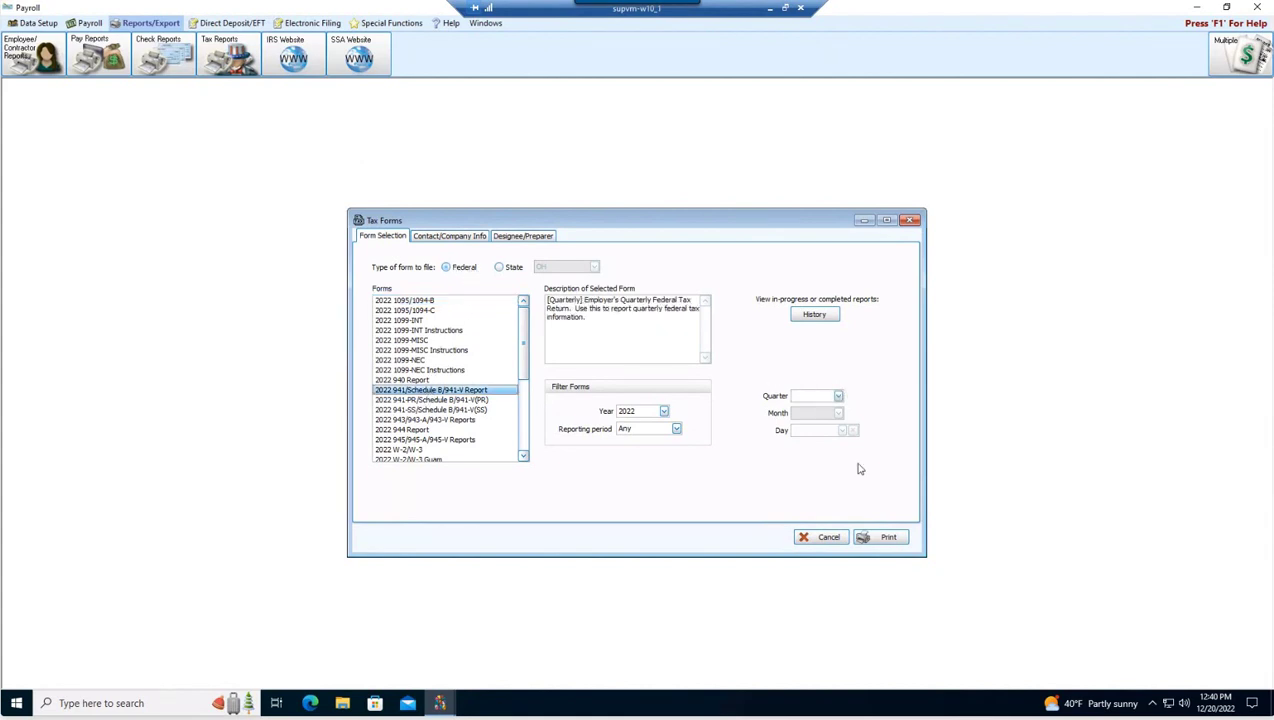
click(884, 540)
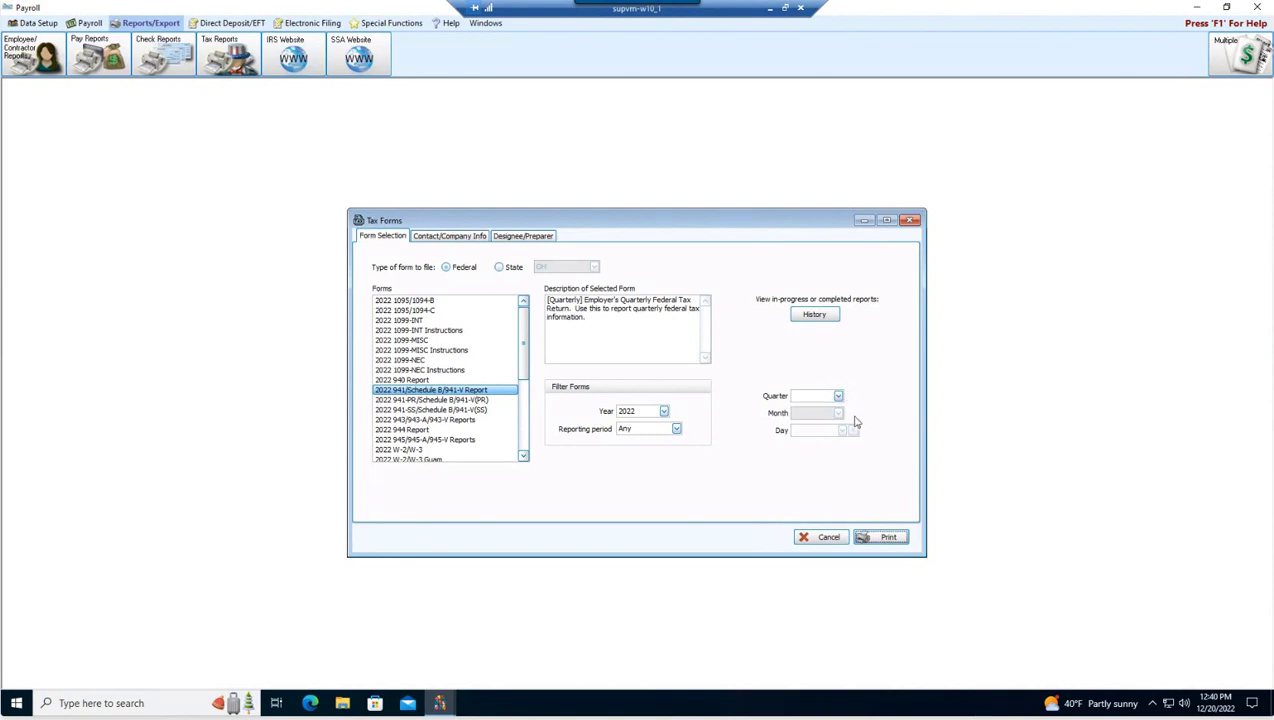
click(839, 398)
click(802, 411)
- Print the quarter 1 Form 941 and confirm the $6,152.88 deposit total
click(889, 540)
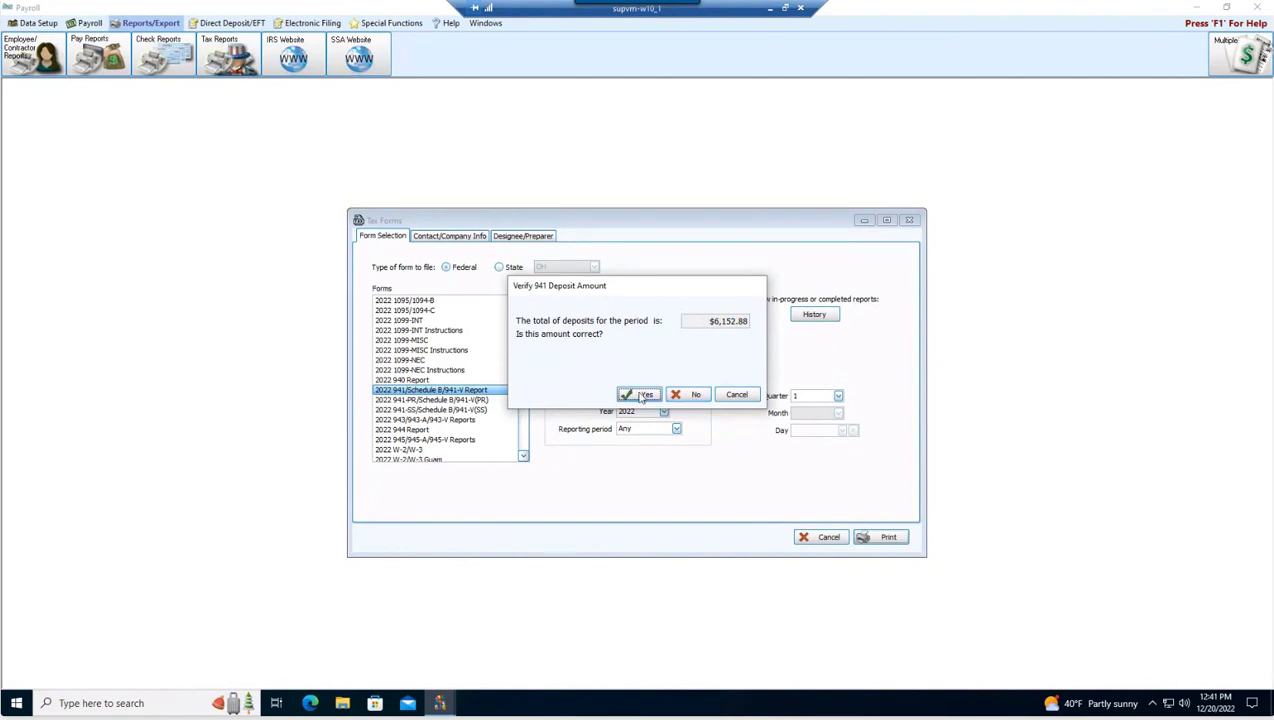
click(643, 395)
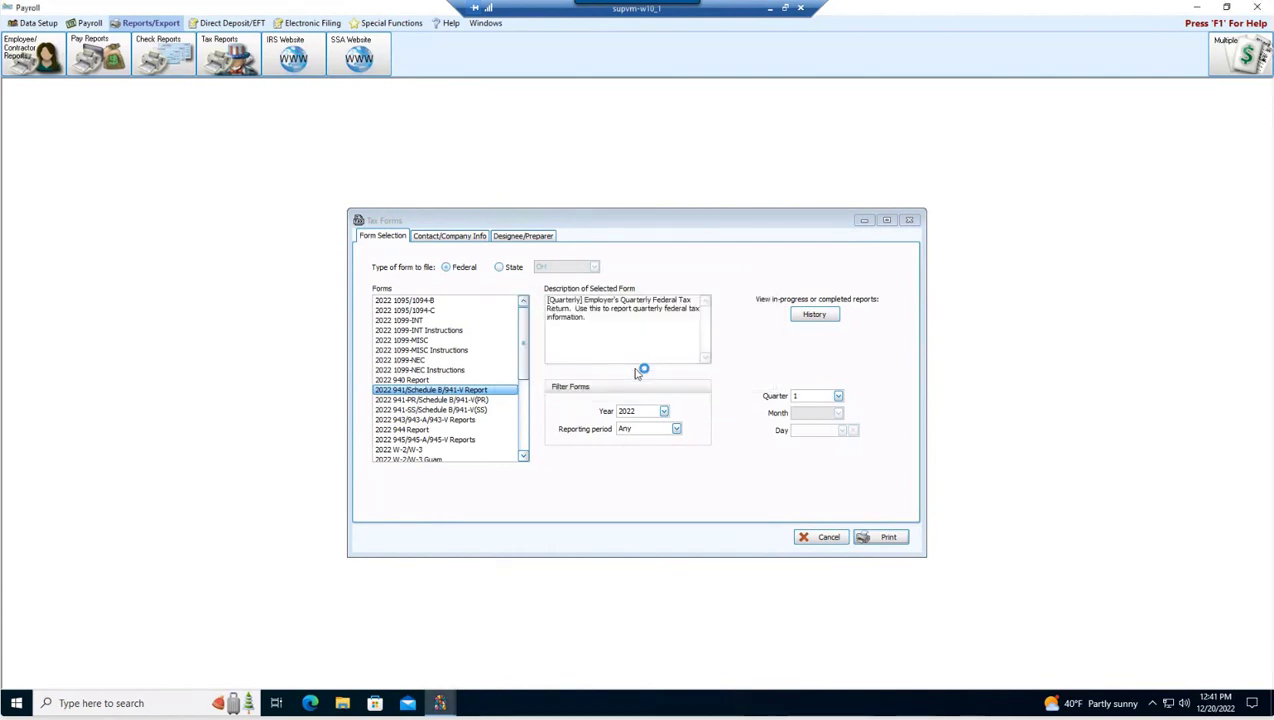
- Continue loading the prefilled 2022 Form 941 showing $6,152.78 total taxes
key(Return)
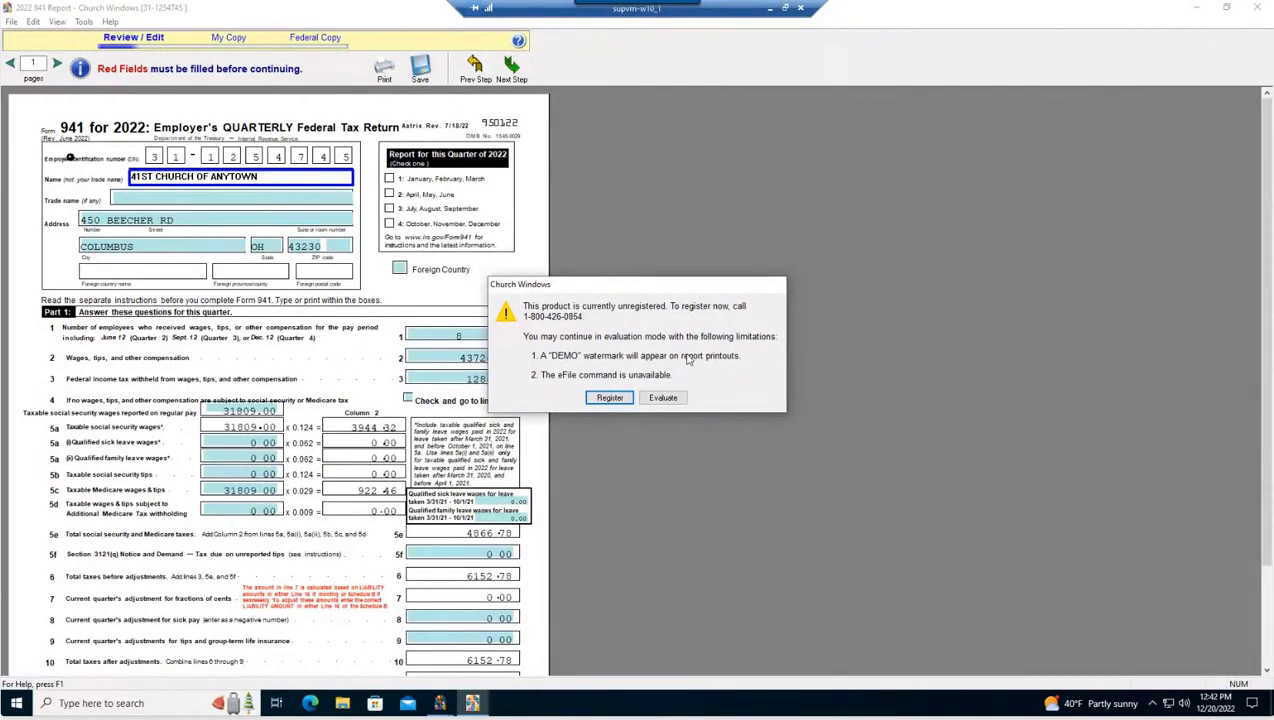
- Clear the unregistered-product warning by finishing registration without a code
click(612, 399)
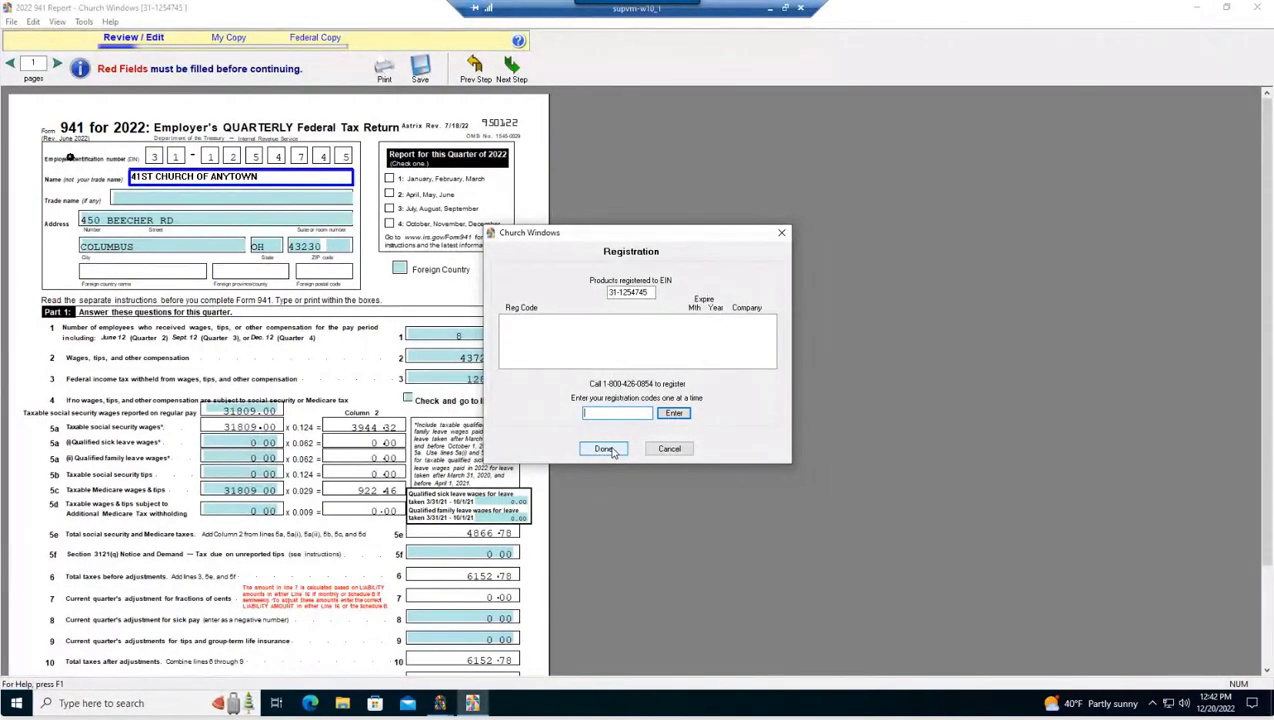
click(613, 451)
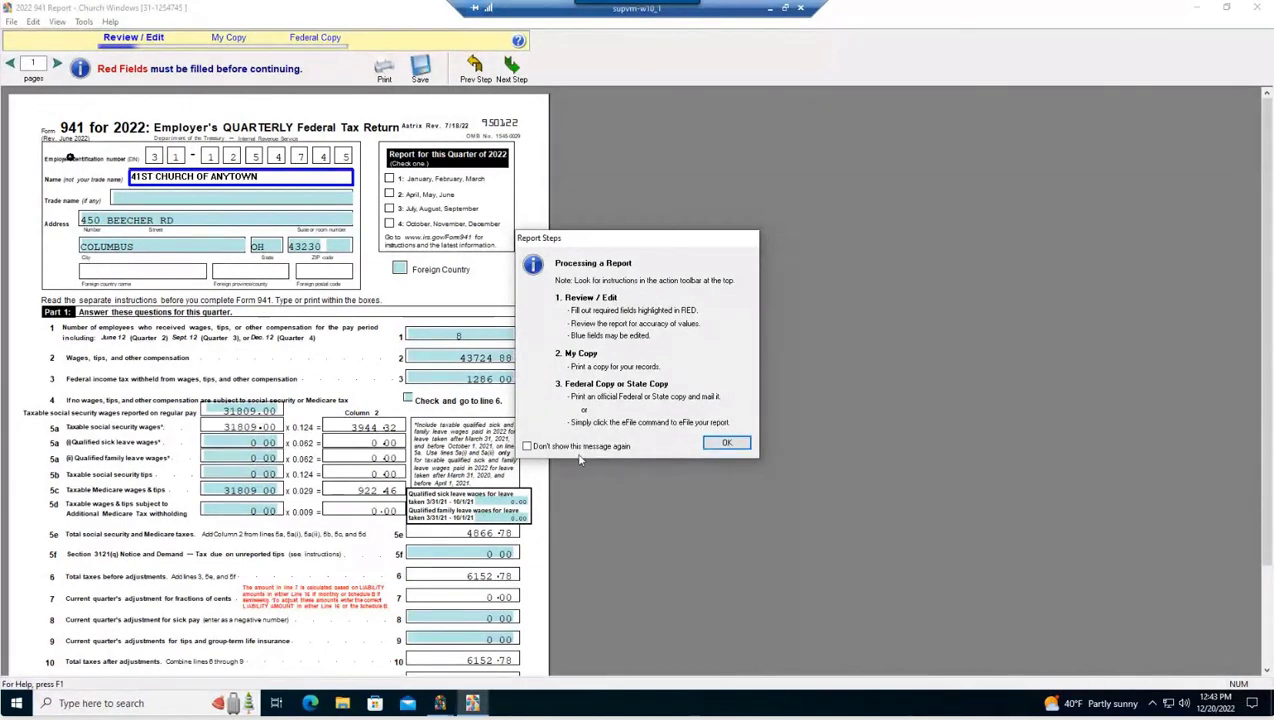
- Dismiss the Report Steps guide in Aatrix Tax Forms
click(724, 445)
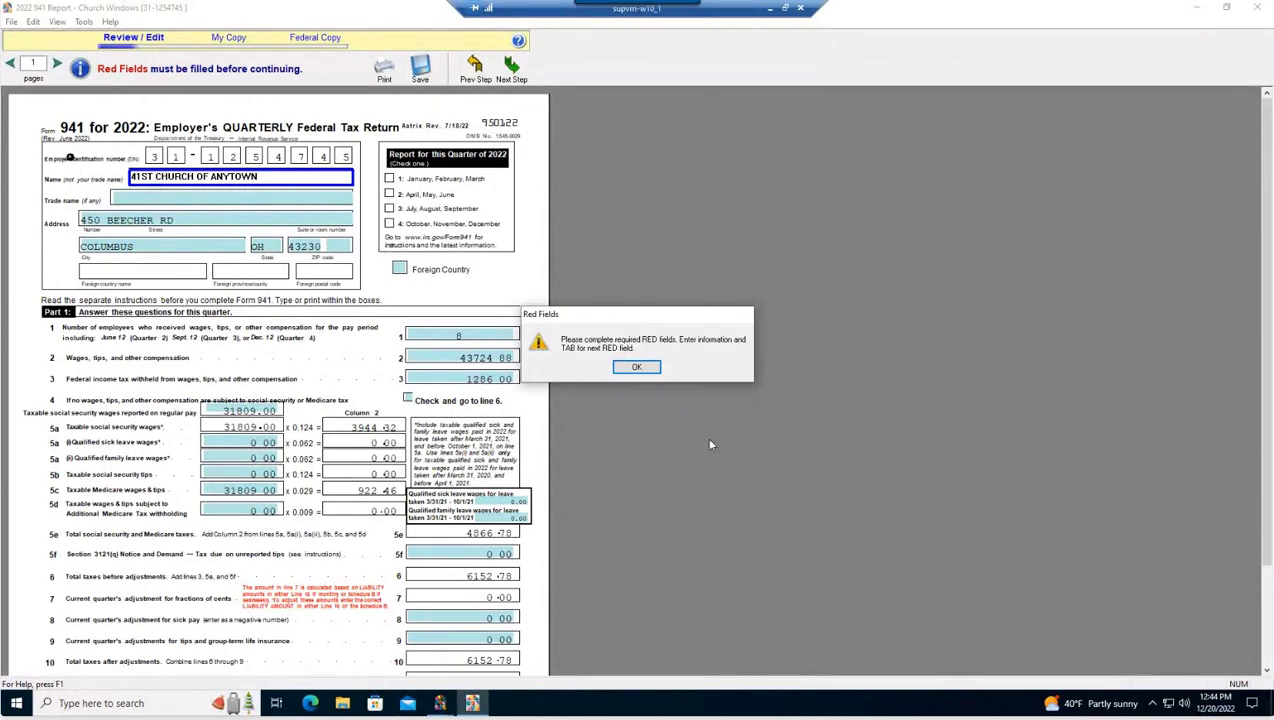
- Clear the red-fields warning and check 'Apply to next return' for line 15's $0.10 overpayment
click(637, 368)
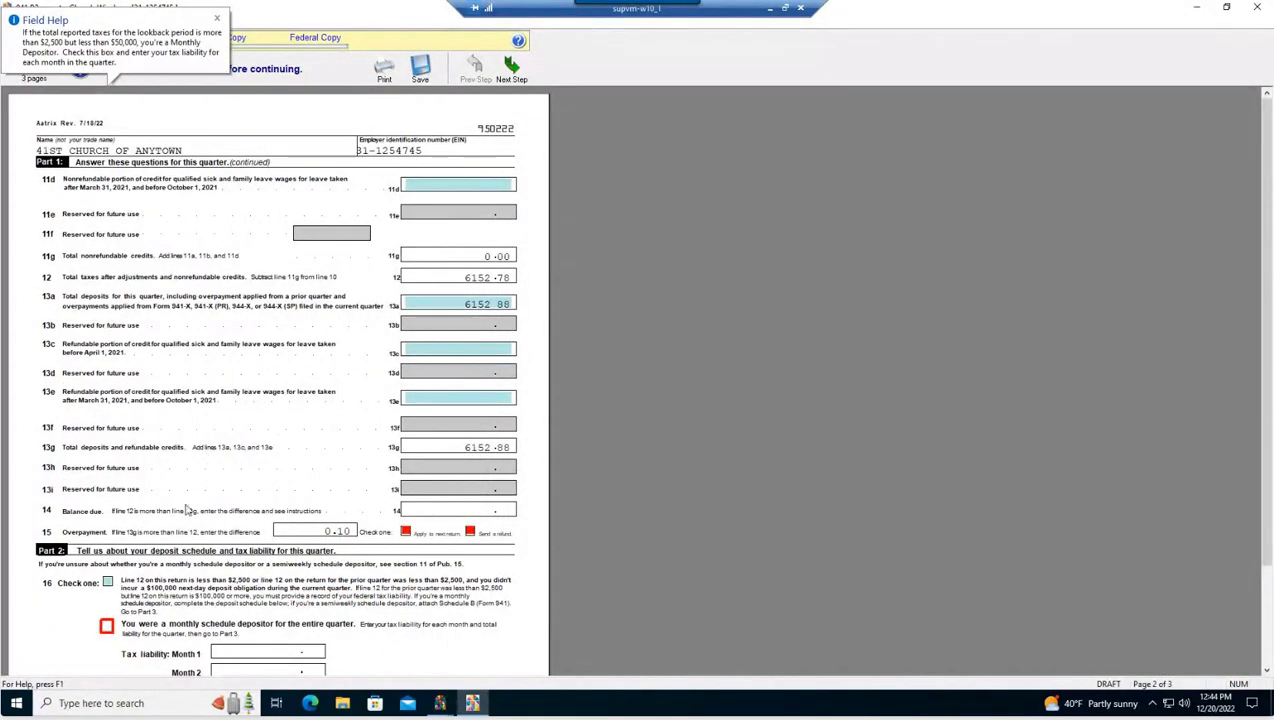
scroll(185, 528, down, 1)
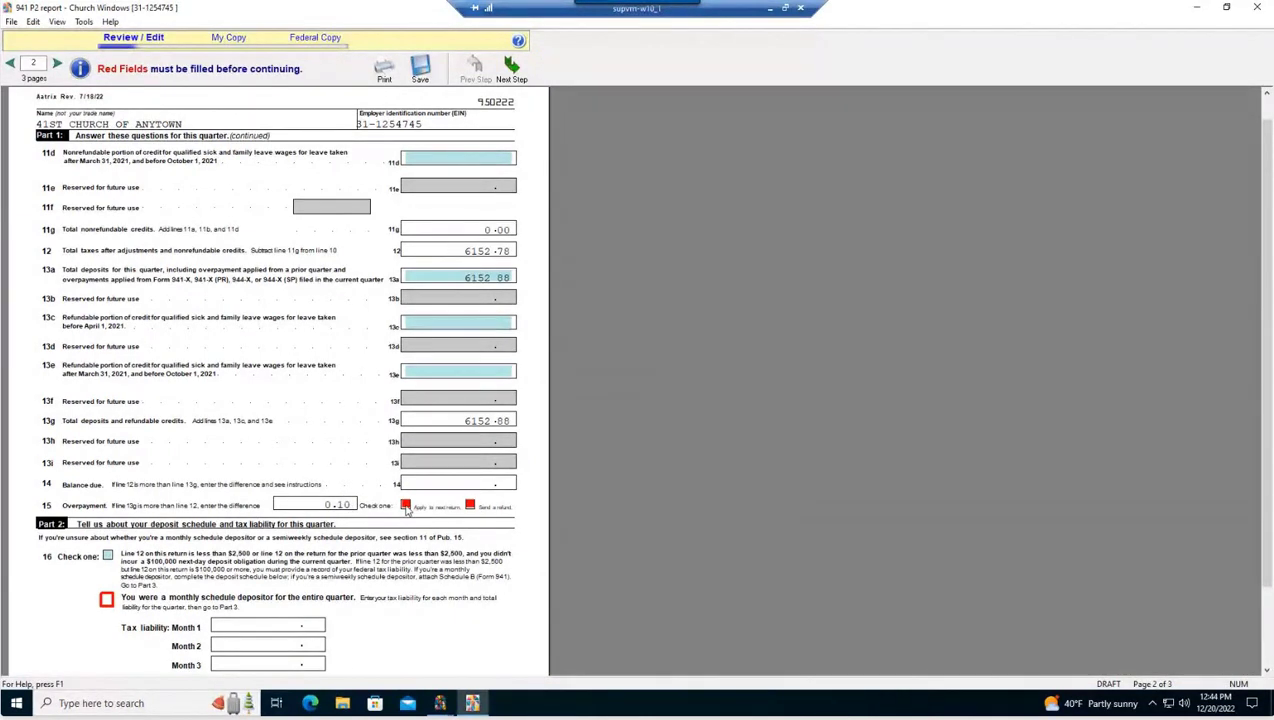
mouse_move(406, 510)
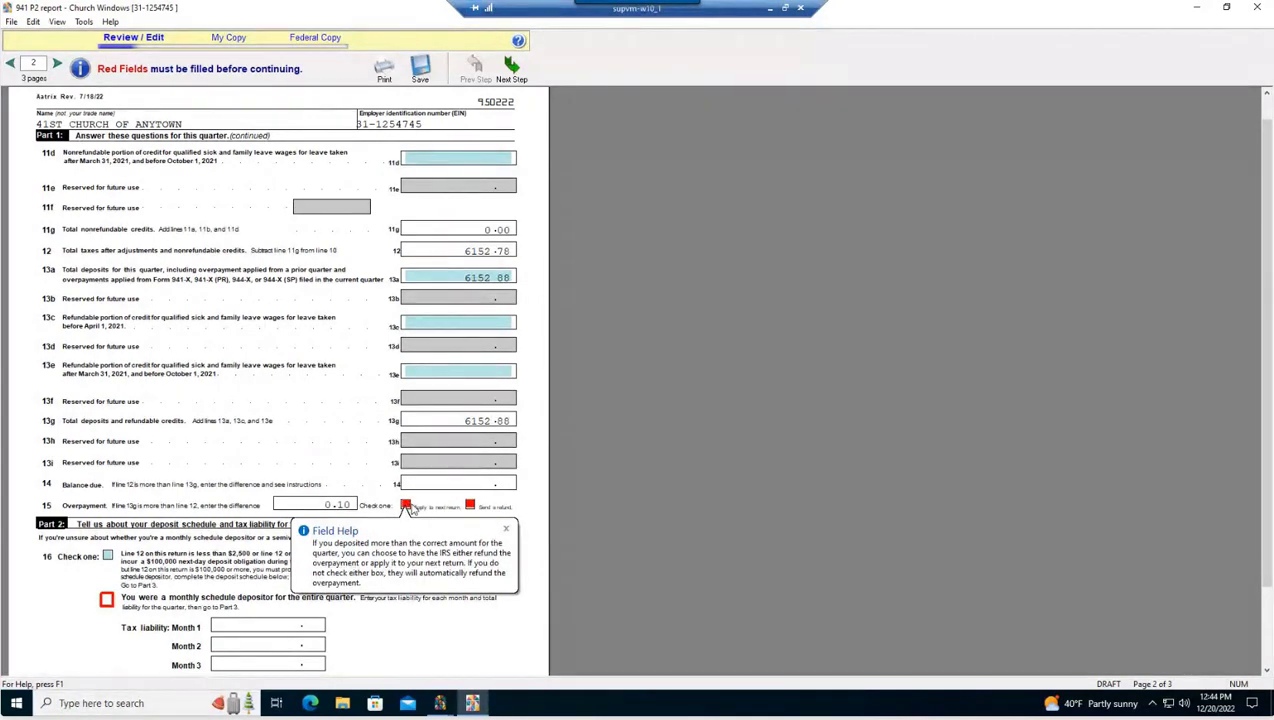
click(405, 506)
- Check the line 16 monthly schedule depositor box and dismiss the Field Help notes
scroll(190, 543, down, 1)
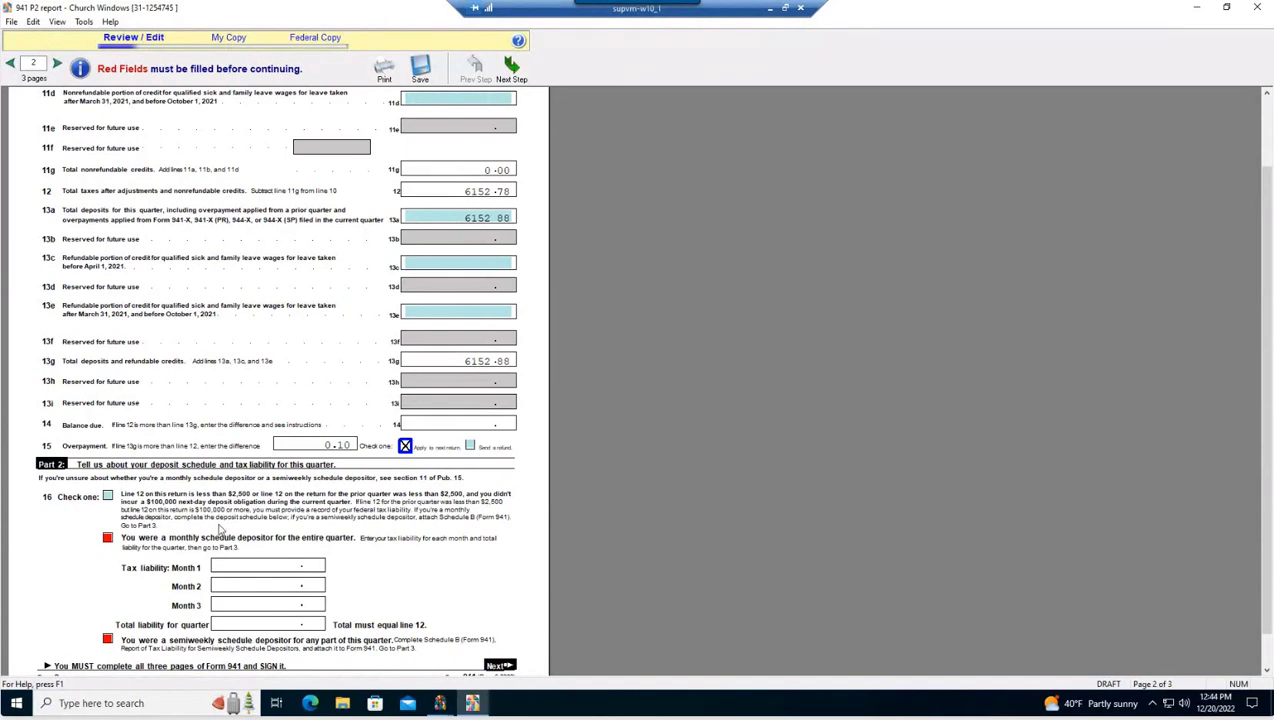
scroll(224, 545, down, 1)
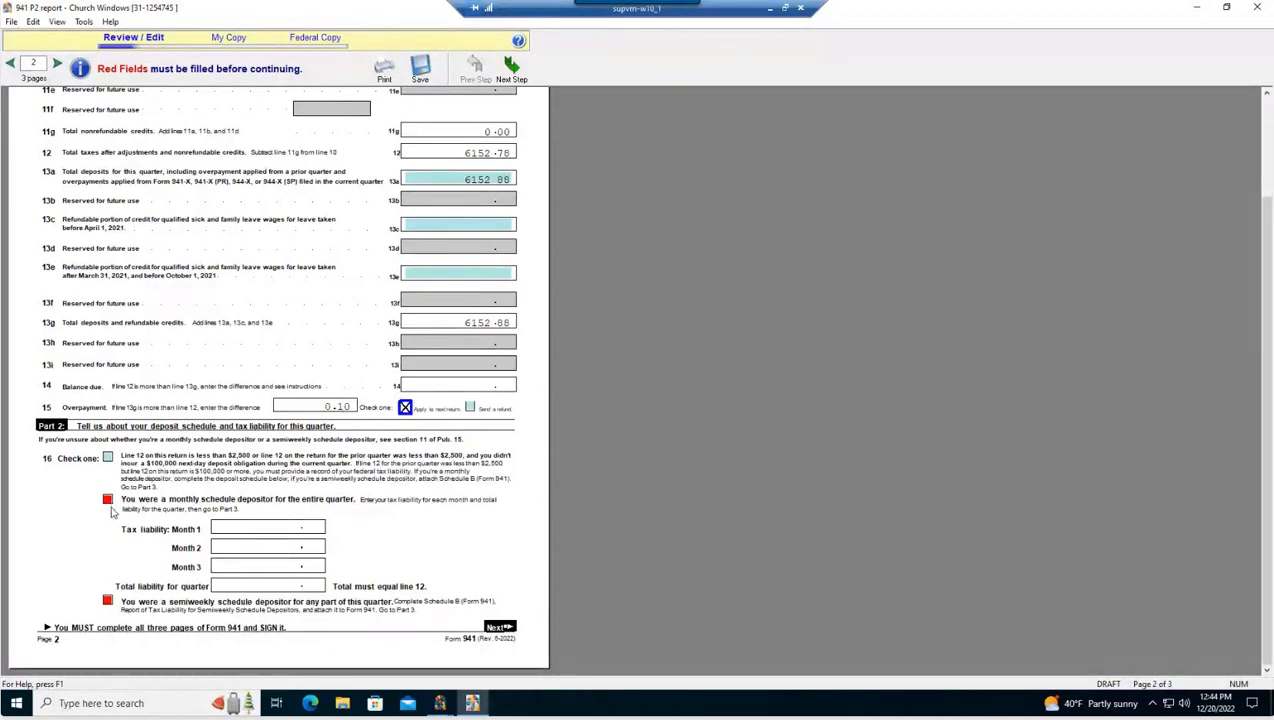
mouse_move(110, 504)
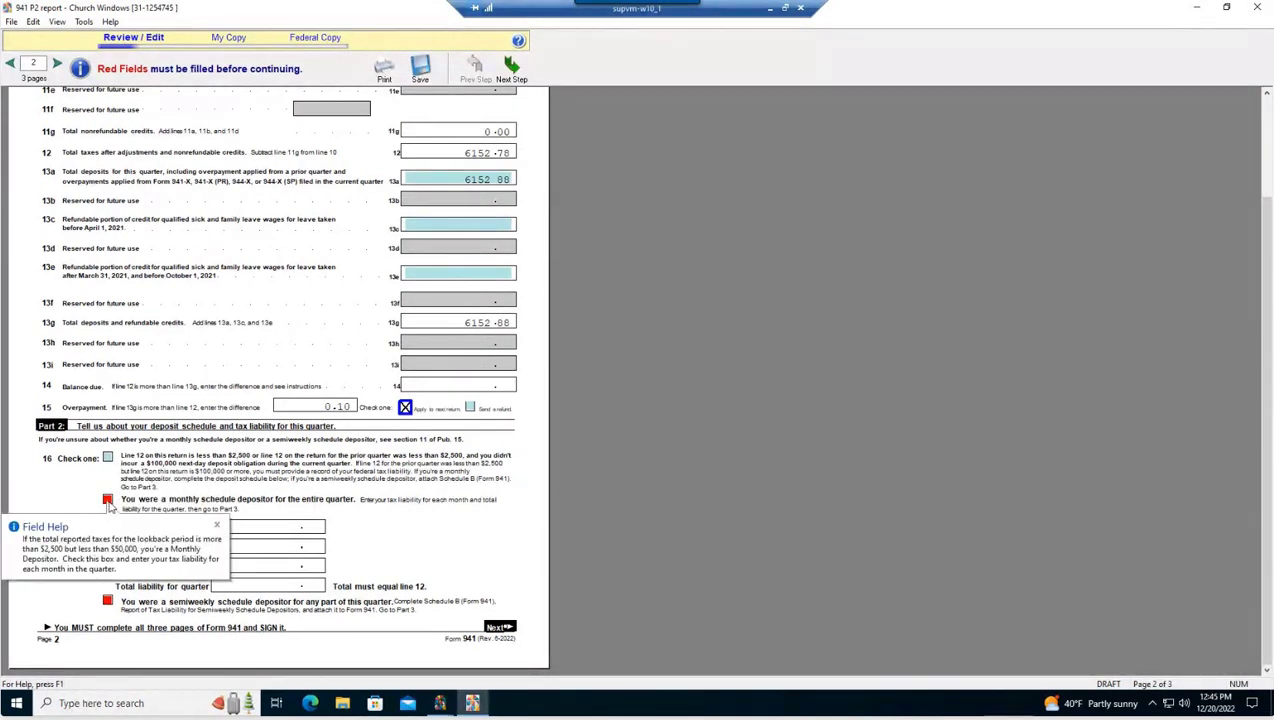
click(108, 501)
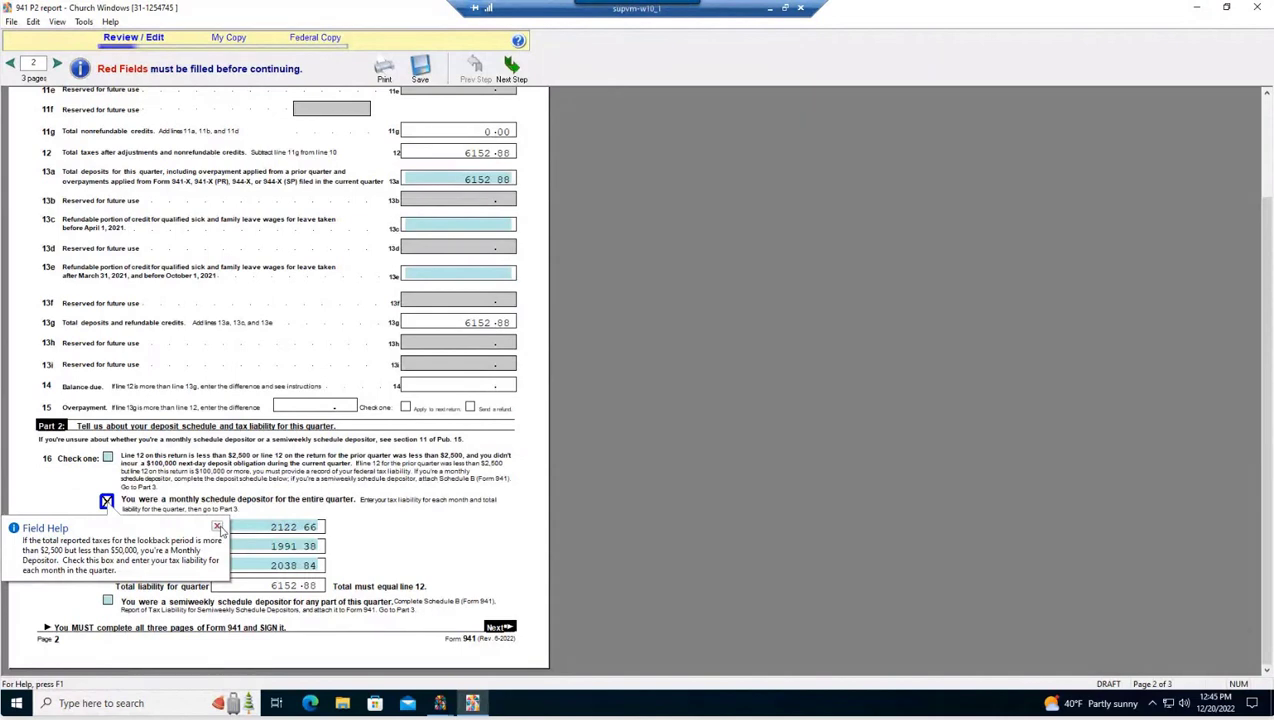
click(218, 528)
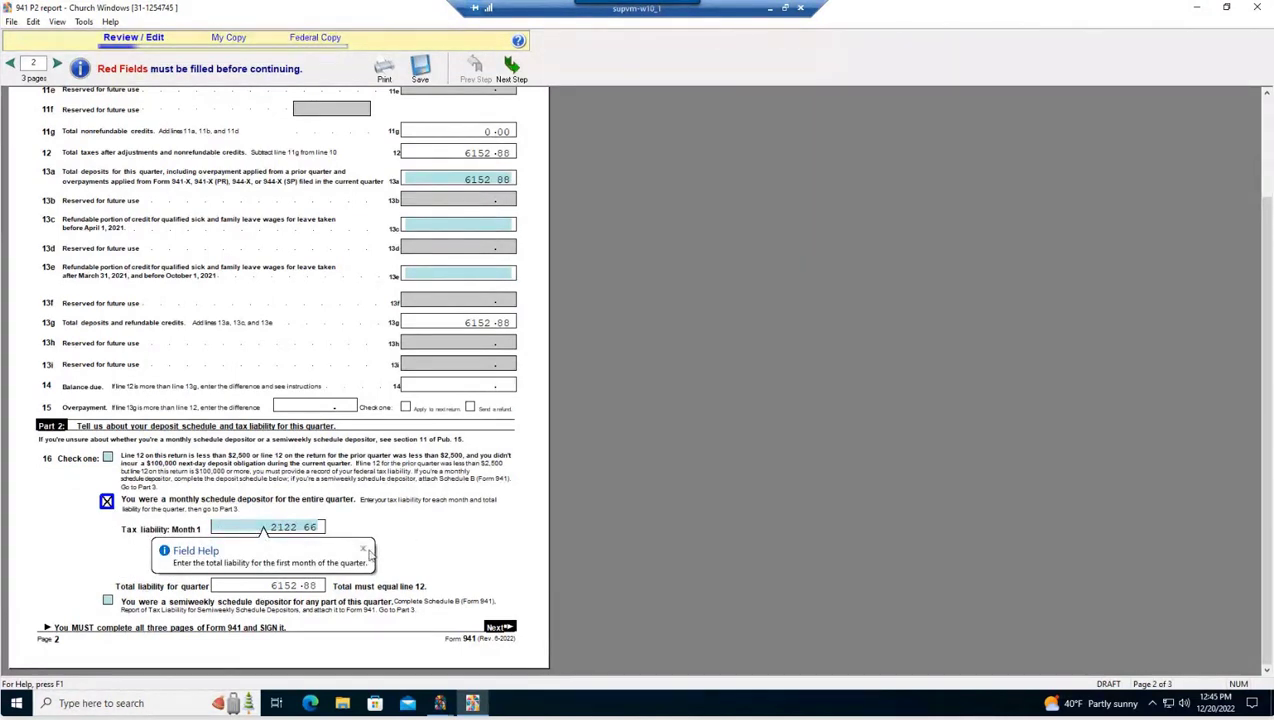
click(366, 551)
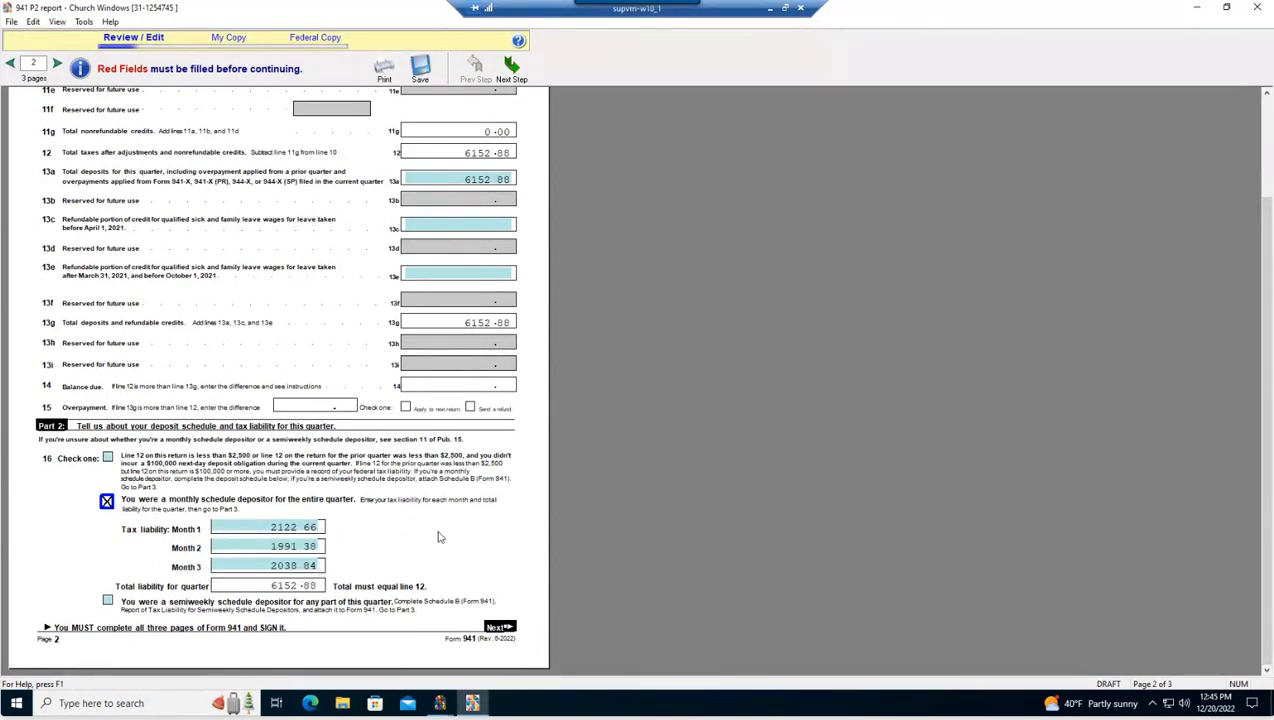
scroll(440, 540, up, 3)
scroll(443, 538, down, 3)
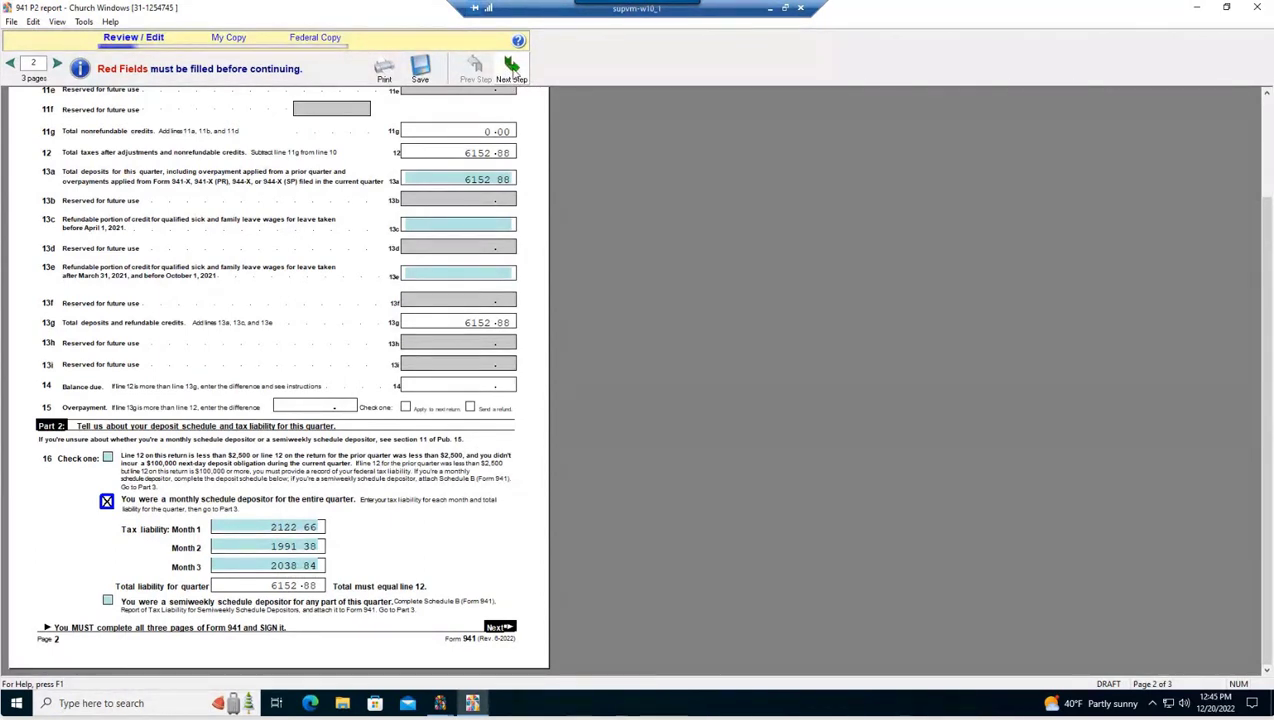
- Advance with Next Step and agree that the Form 941 figures are verified
click(511, 70)
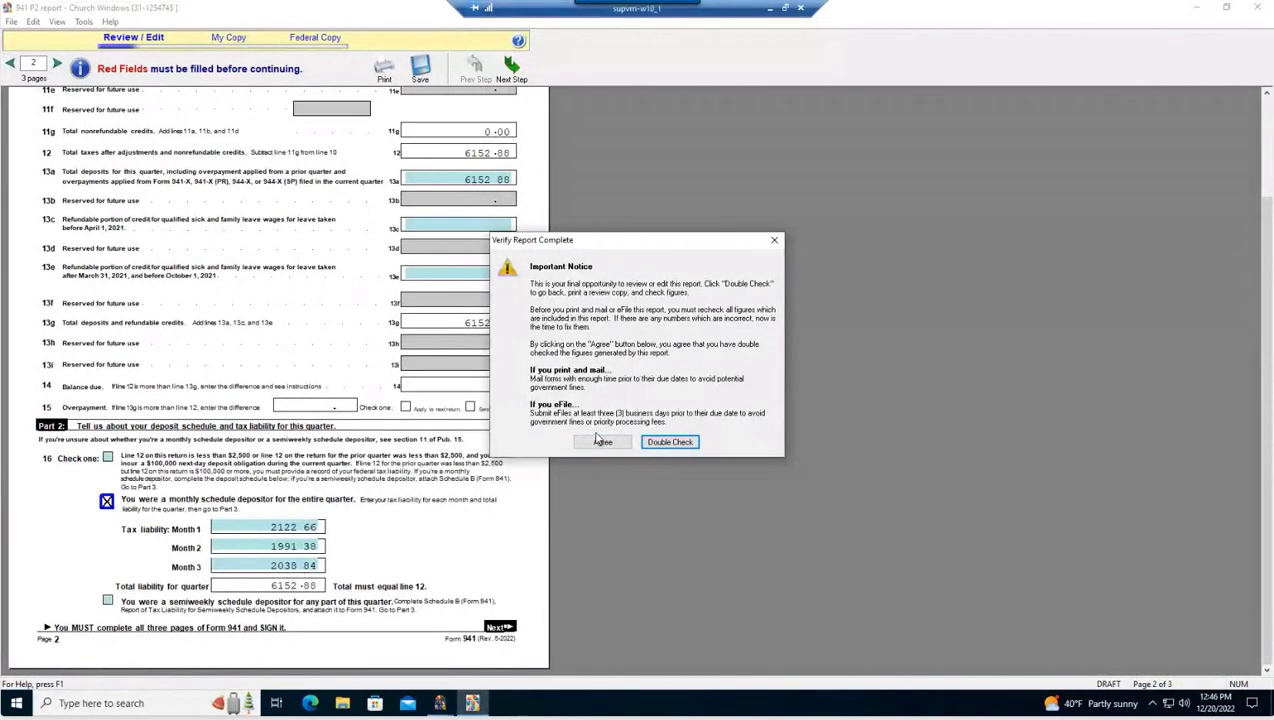
click(603, 442)
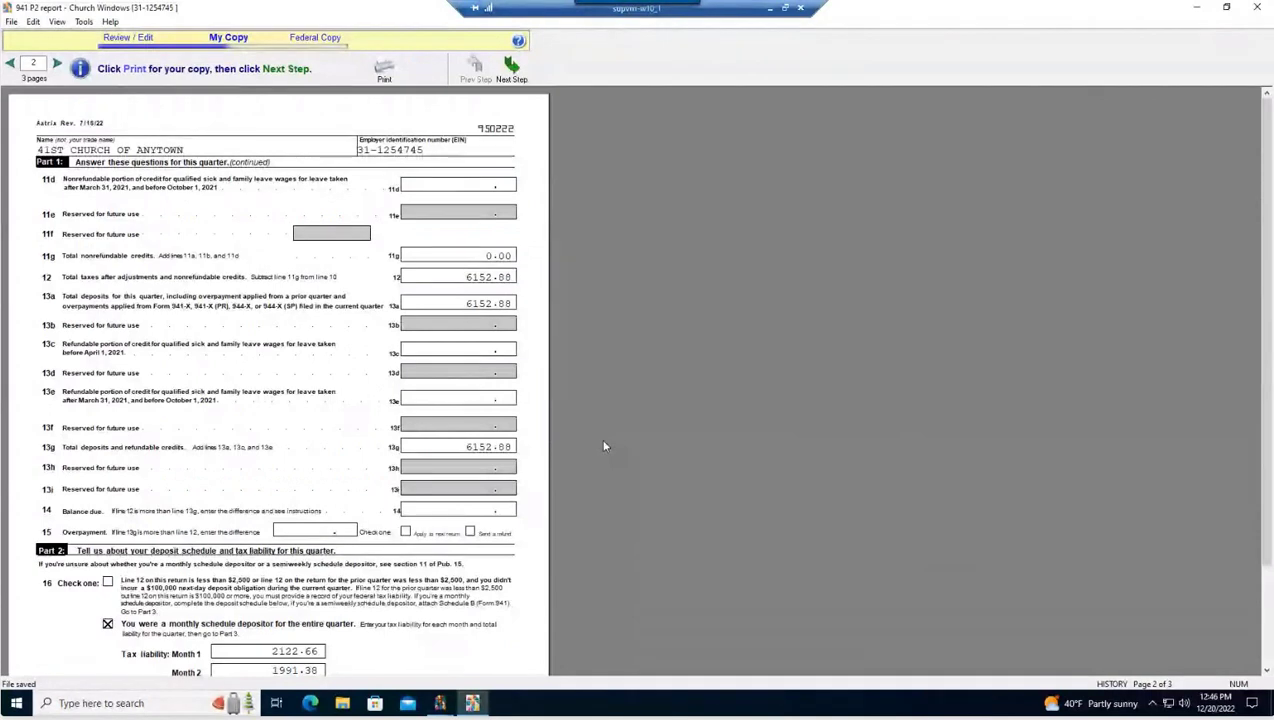
- Go to the Federal Copy and close the eFile special offer
click(512, 66)
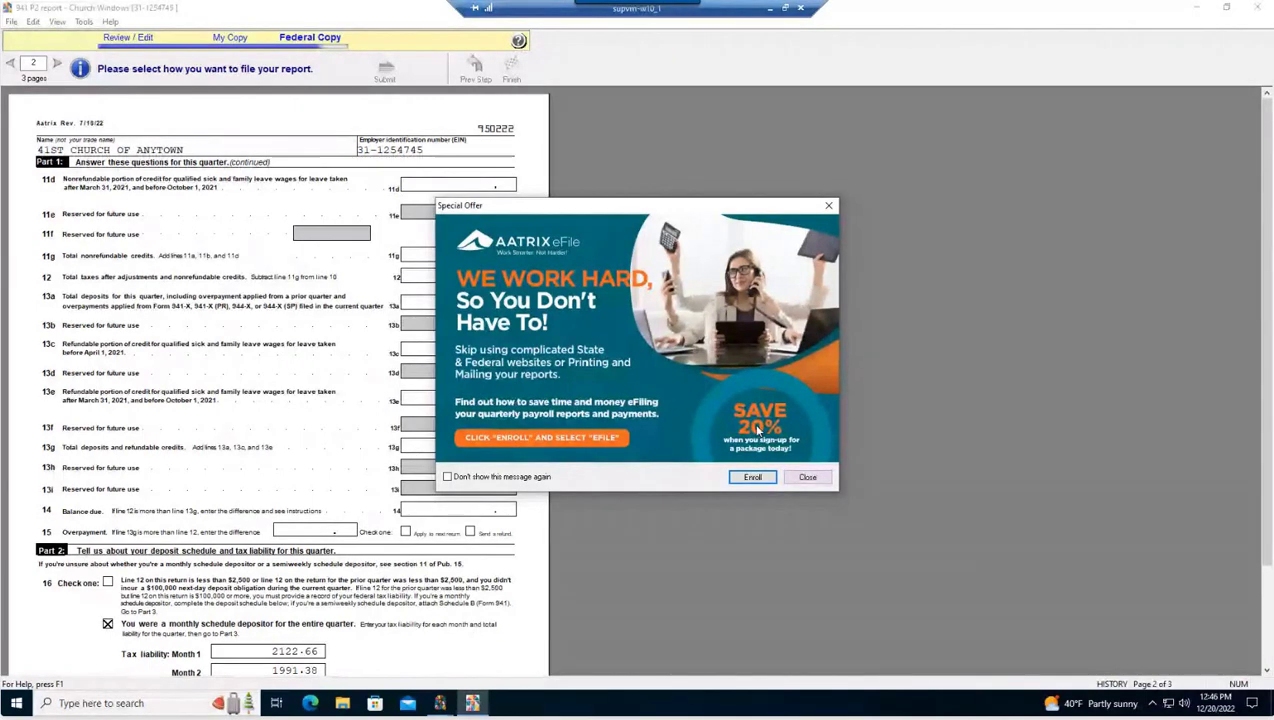
click(808, 478)
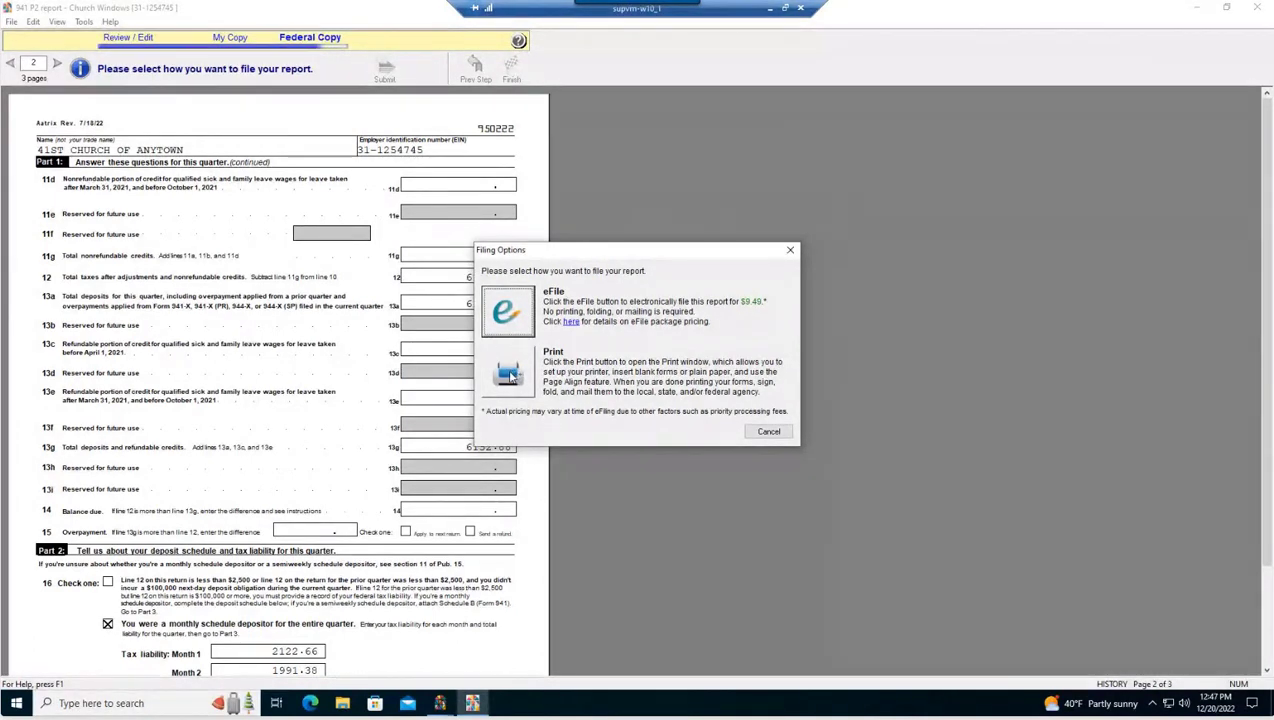
- Choose Print in Filing Options and open the printer Name list
click(509, 374)
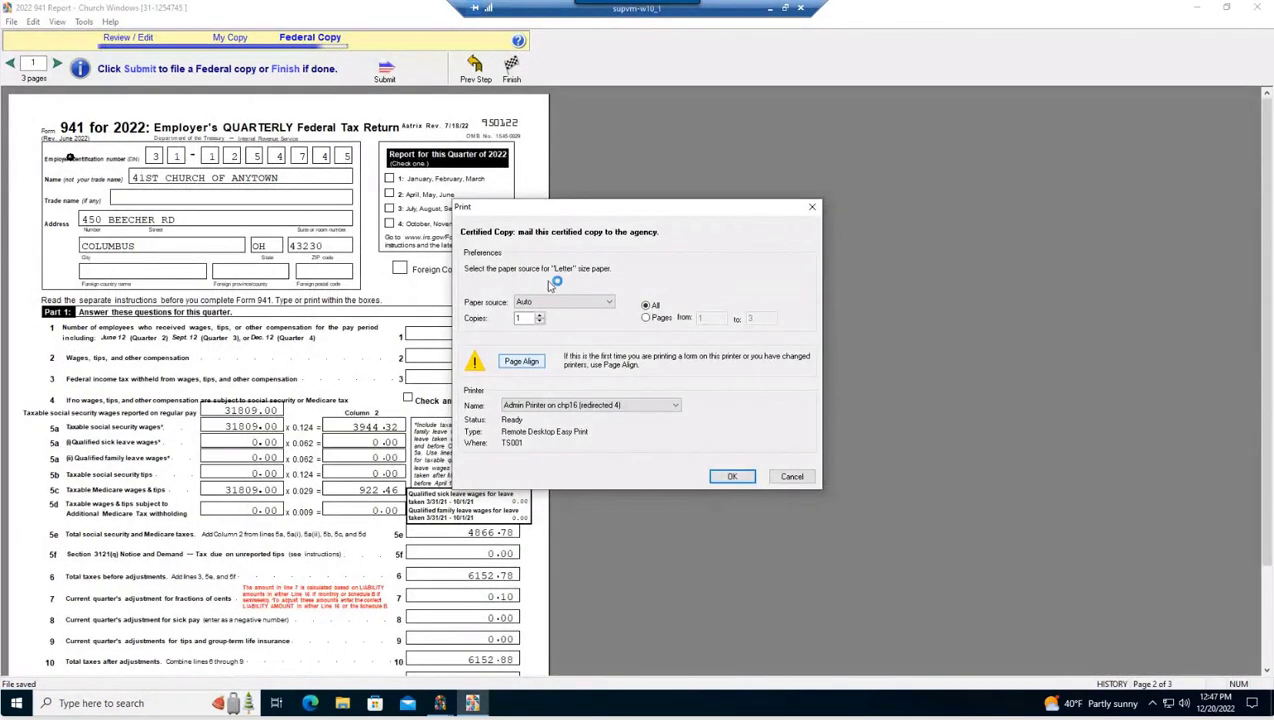
click(652, 406)
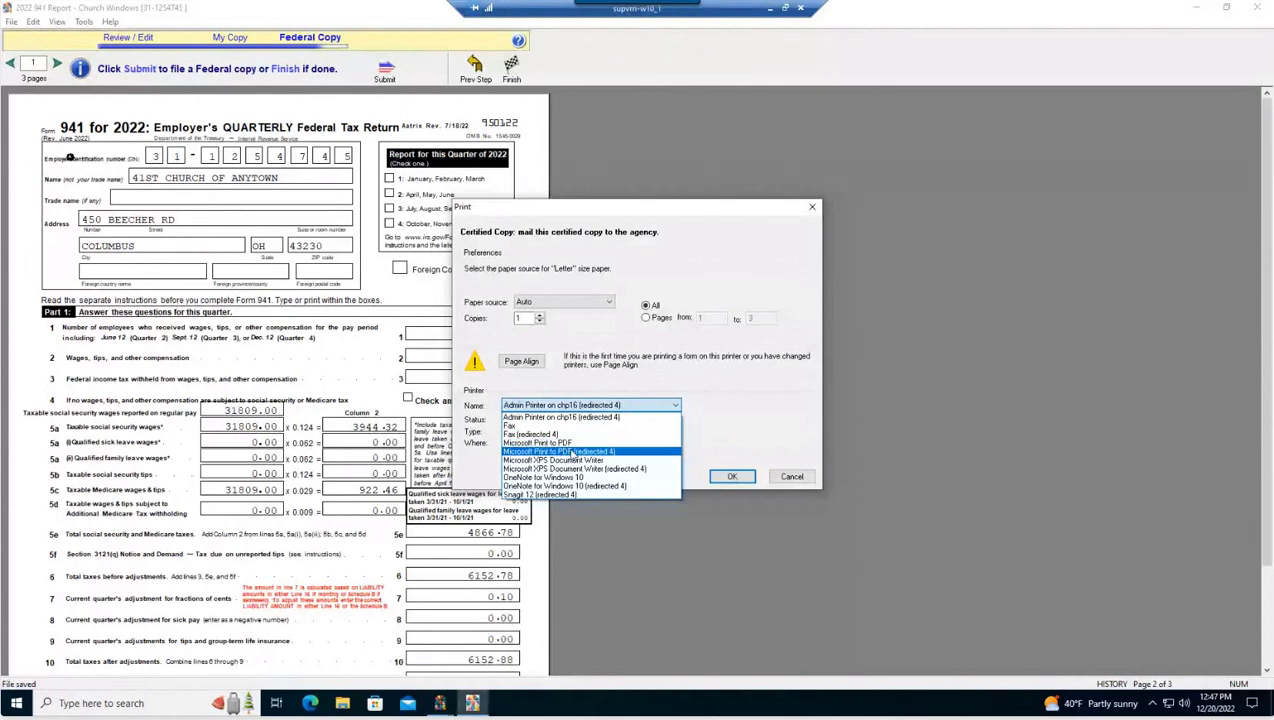
- Select Microsoft Print to PDF, then cancel the save and print and acknowledge the failed job
click(572, 443)
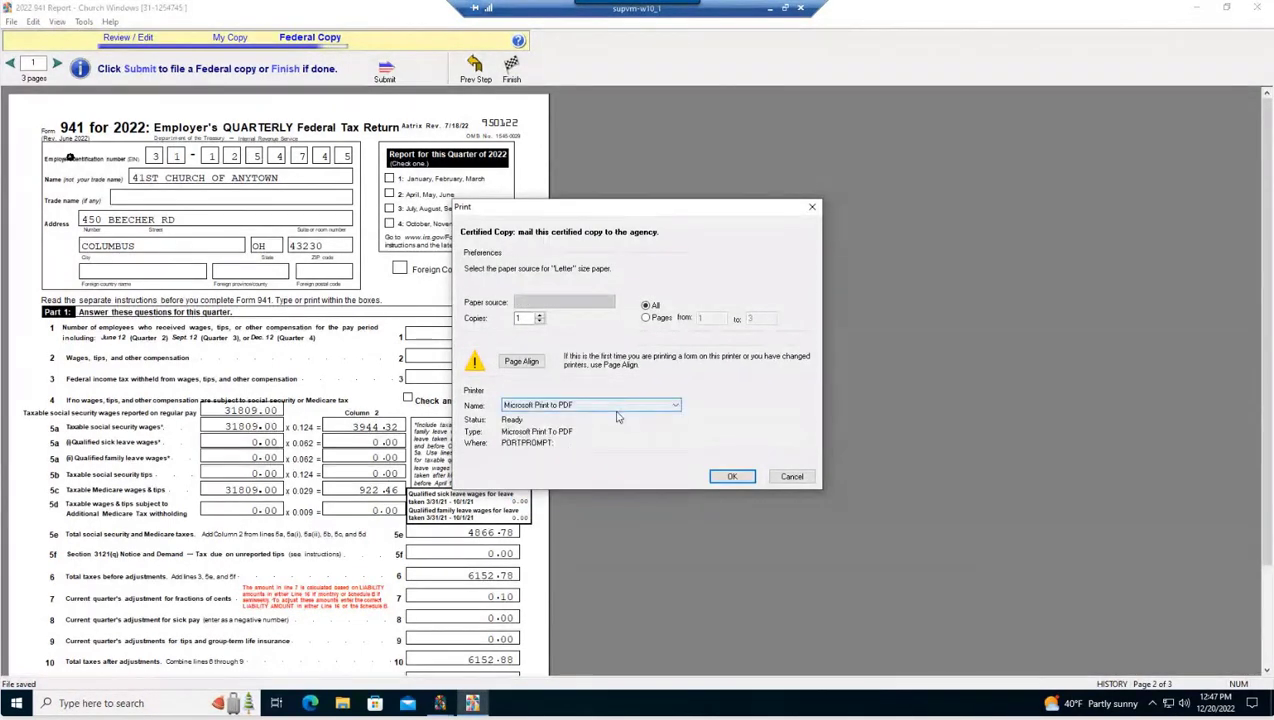
click(731, 476)
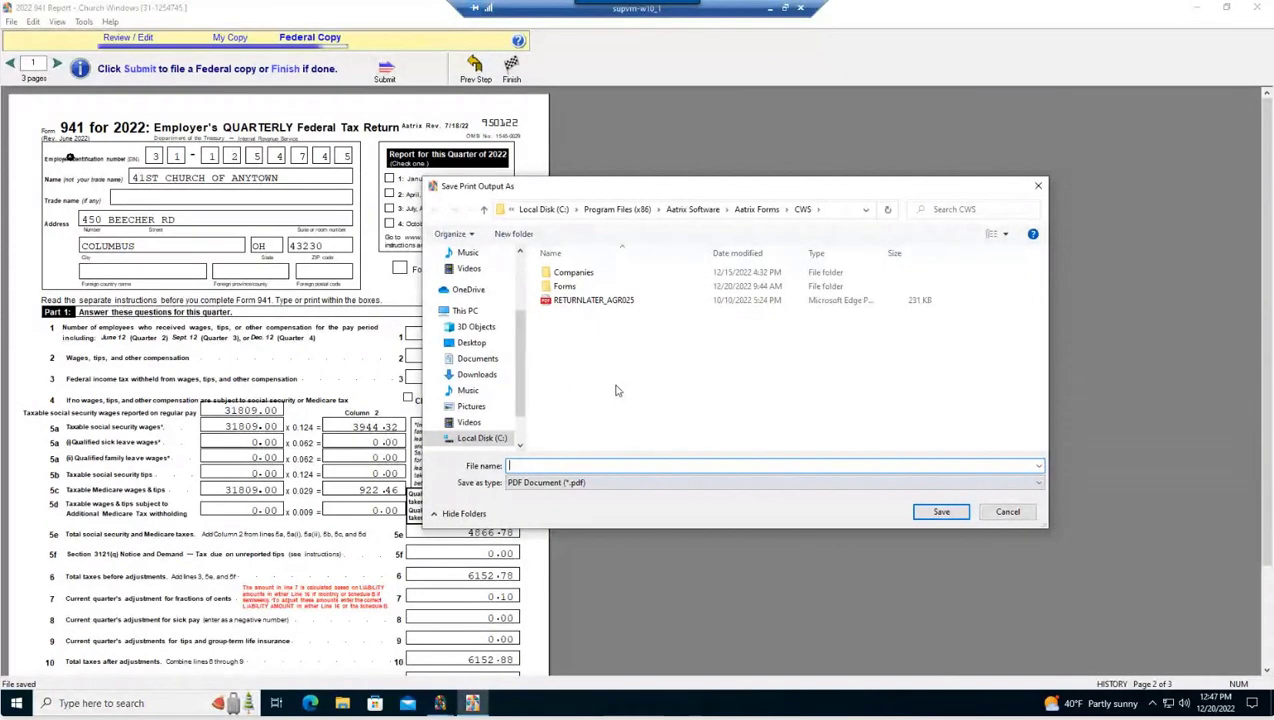
click(1027, 513)
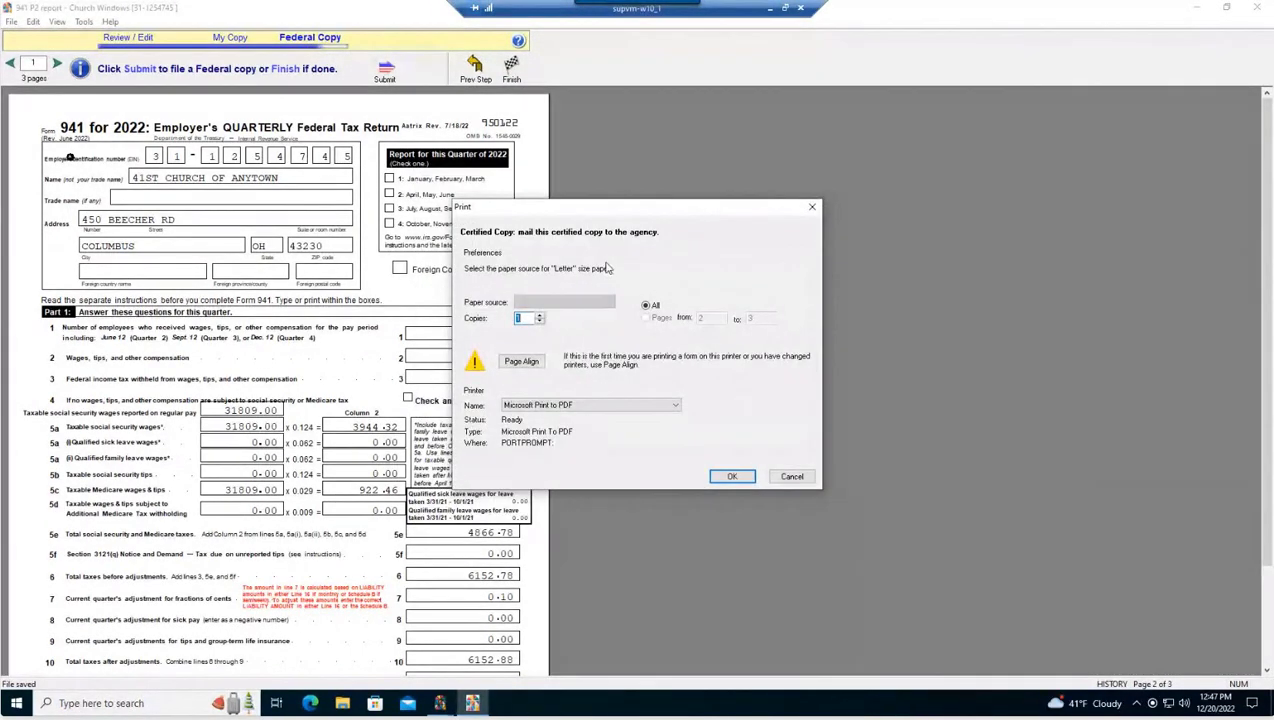
click(792, 477)
click(677, 380)
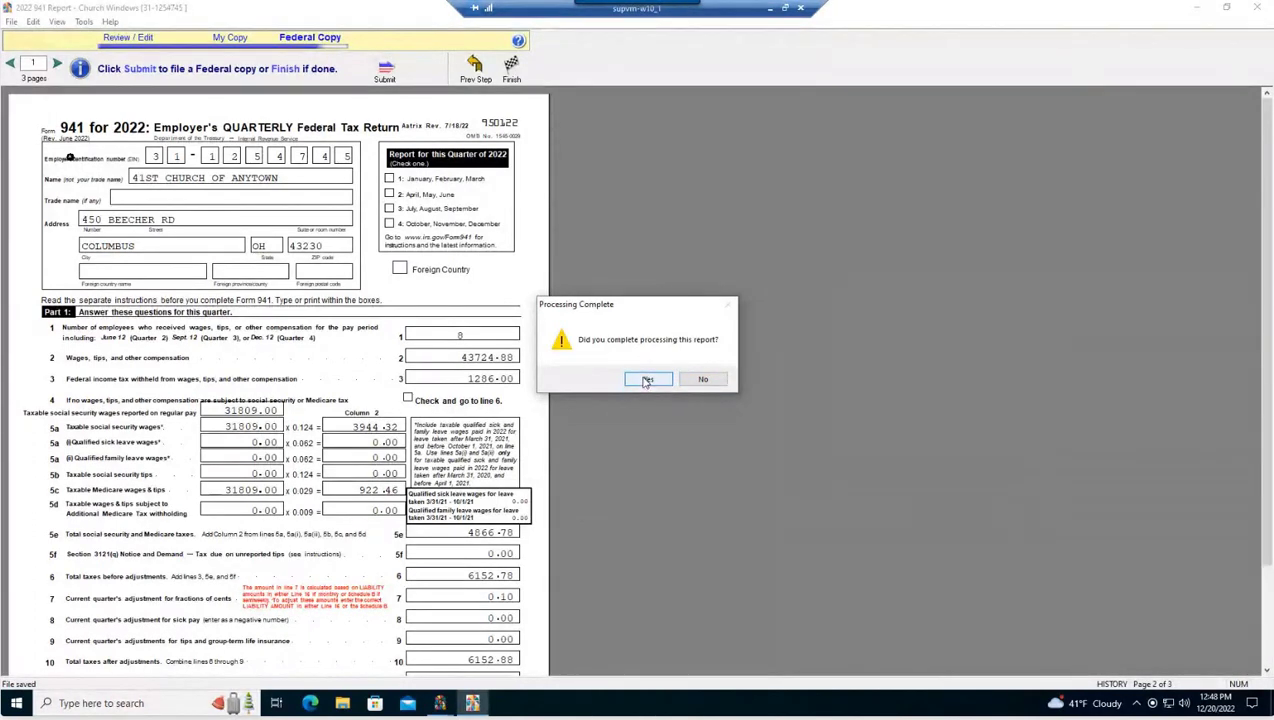
- Answer Yes to Processing Complete and close the finished 941 report
click(648, 380)
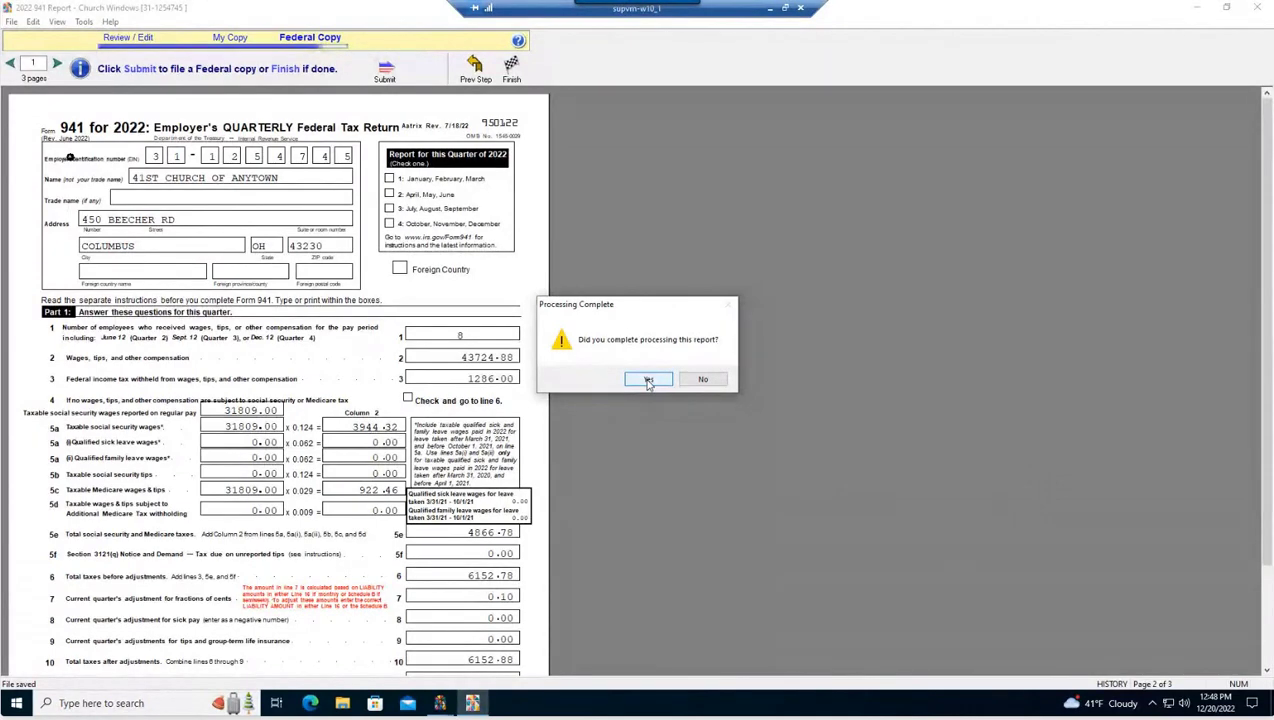
click(648, 380)
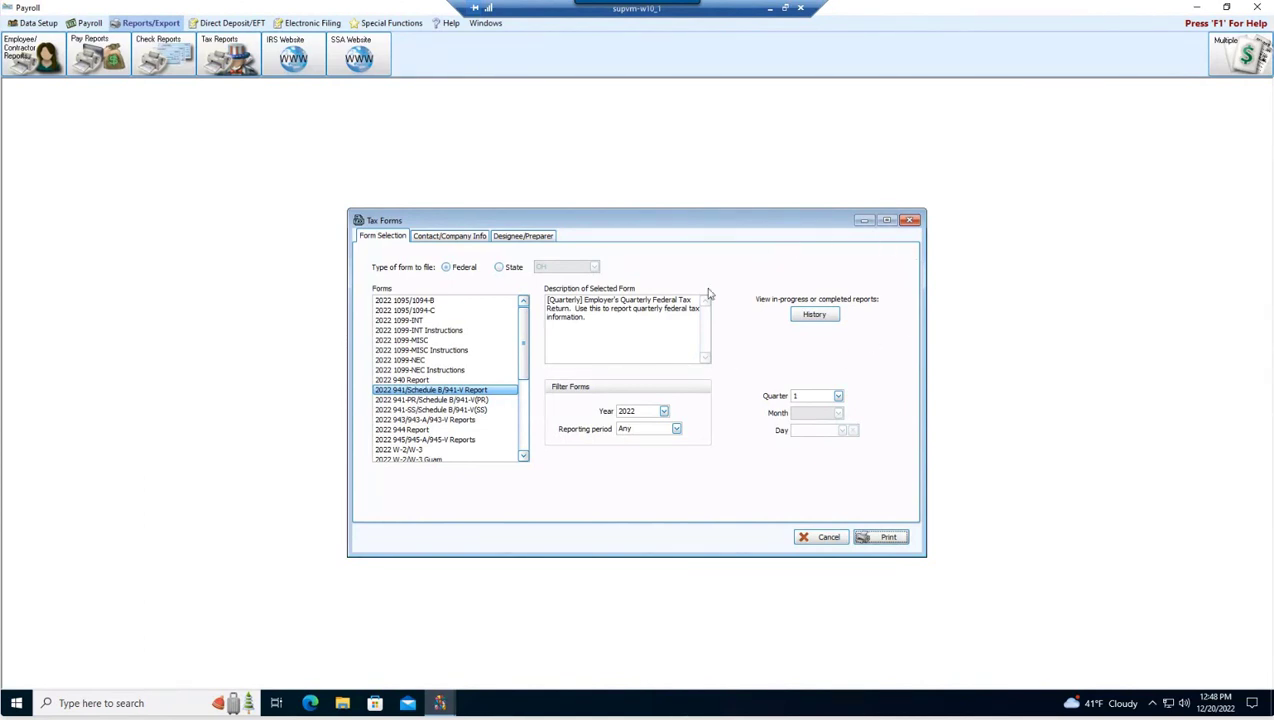
- In History, remove the first saved 941/Schedule B report and select the next remaining one
click(818, 316)
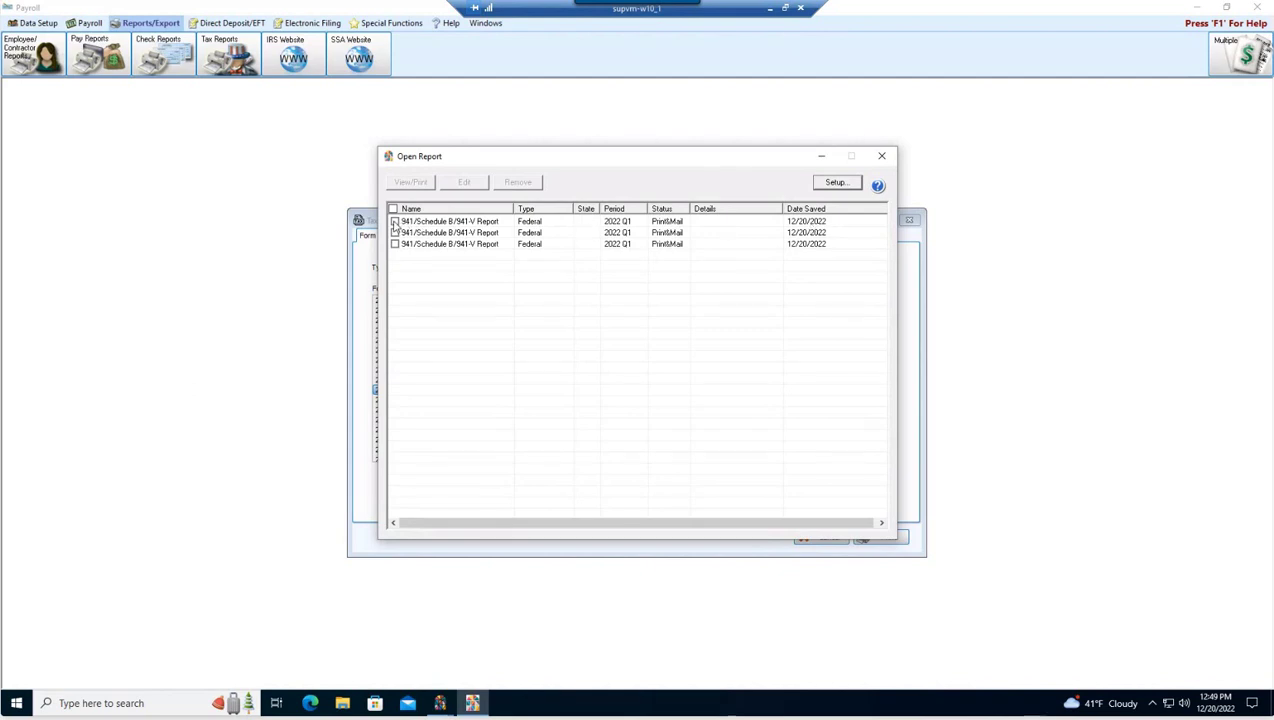
click(395, 222)
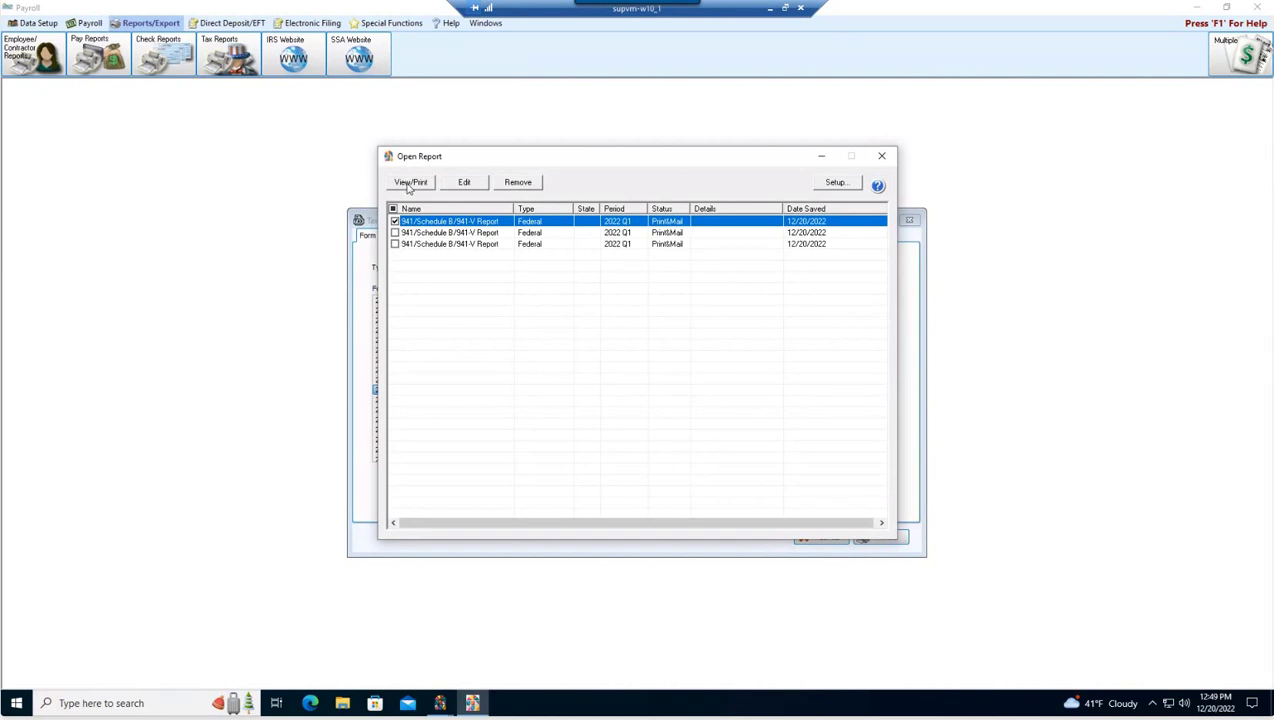
click(522, 184)
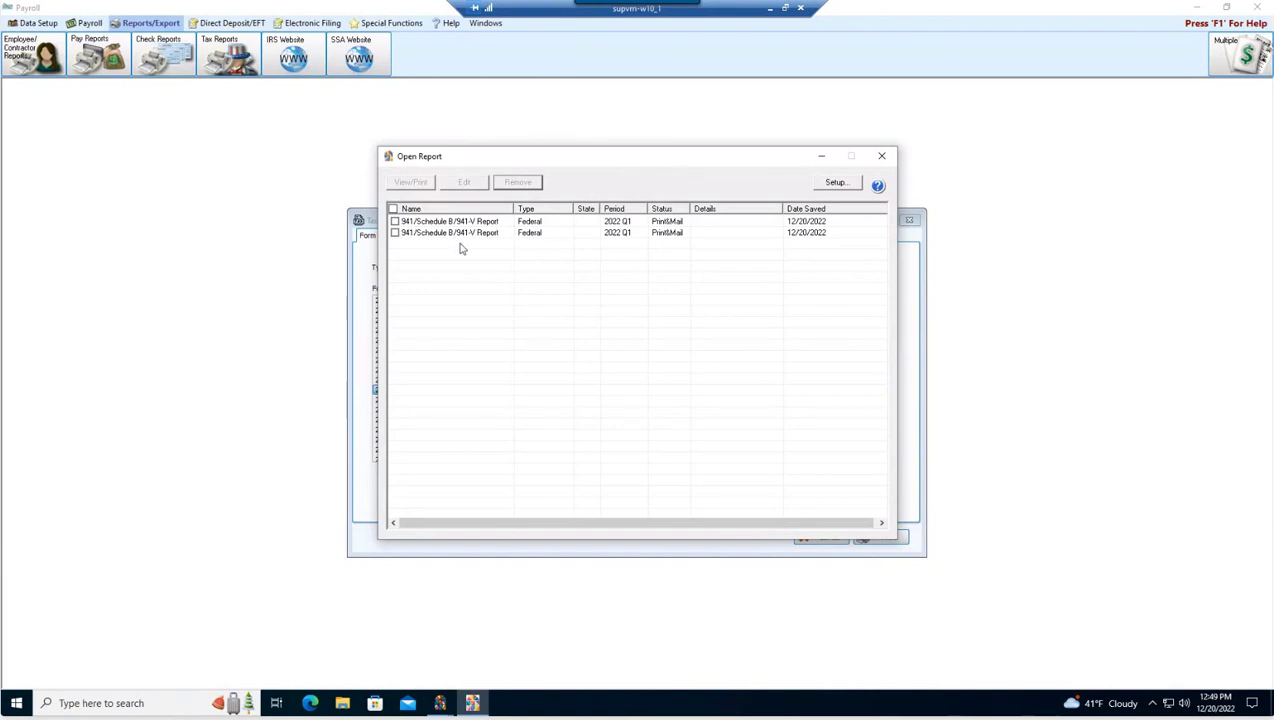
click(395, 222)
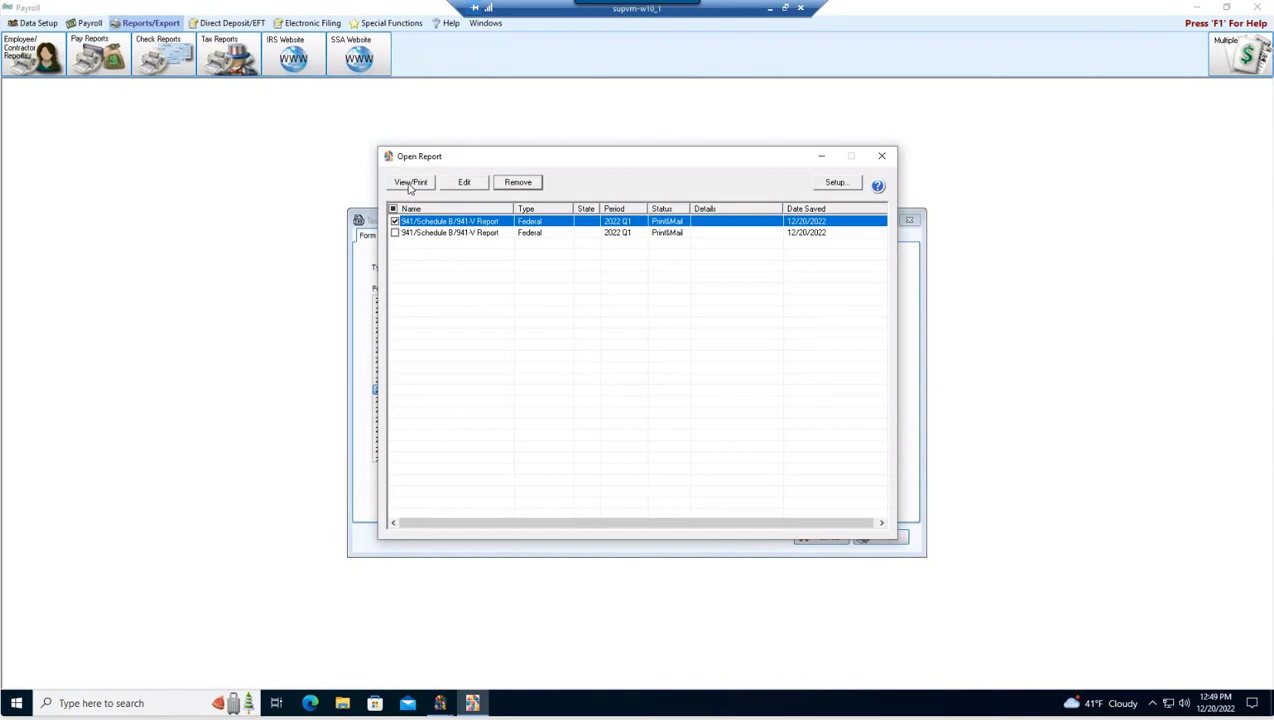
click(409, 184)
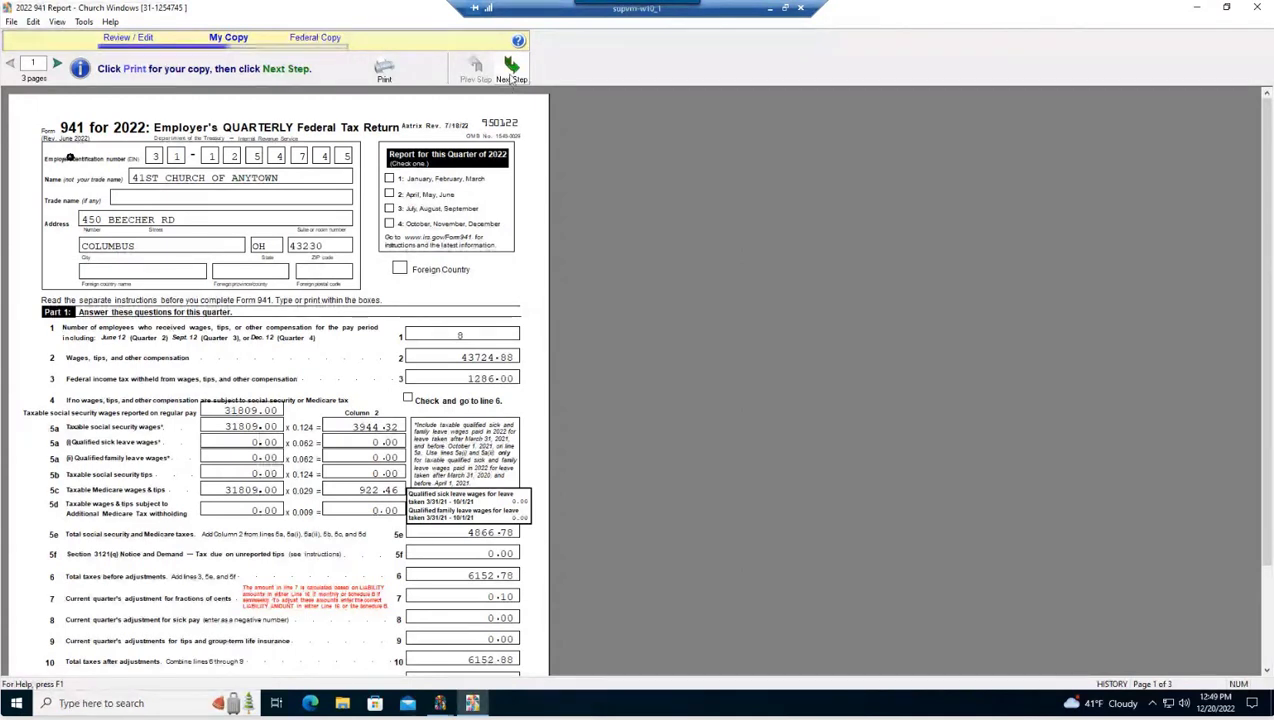
click(511, 75)
click(1260, 8)
click(828, 316)
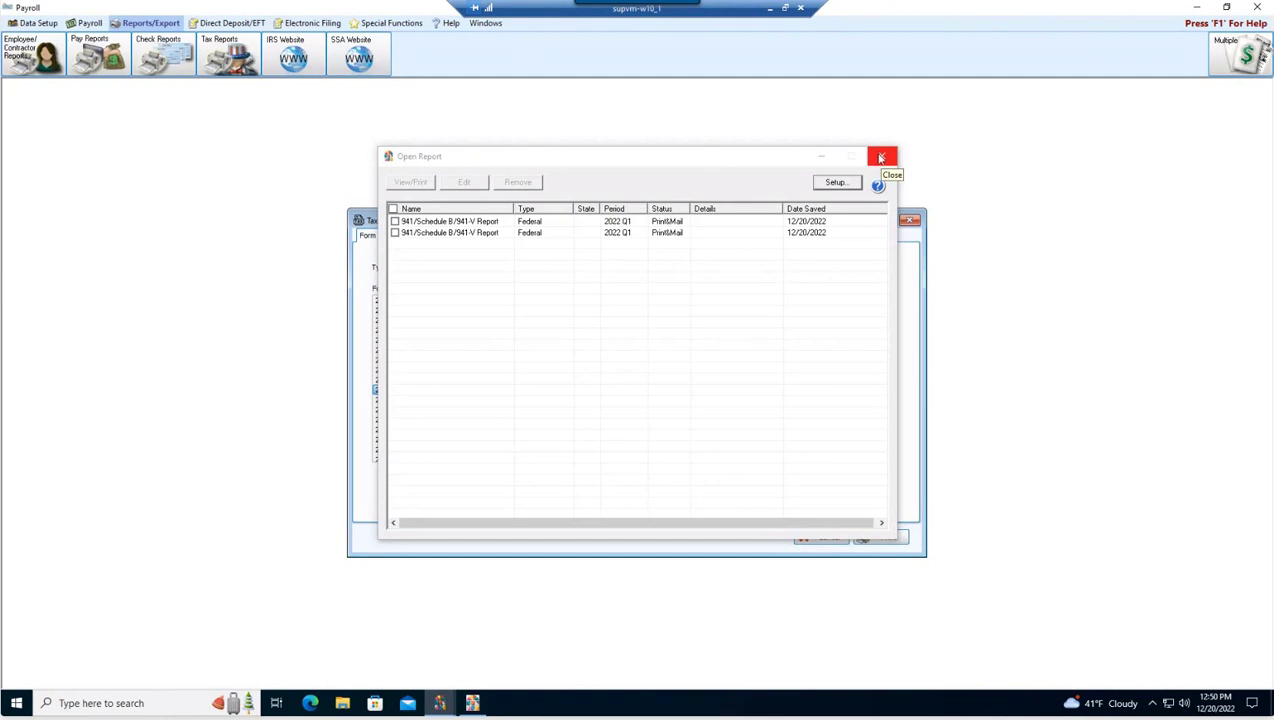
- Close the Open Report list and Tax Forms window, then switch to Church Windows Software
click(882, 158)
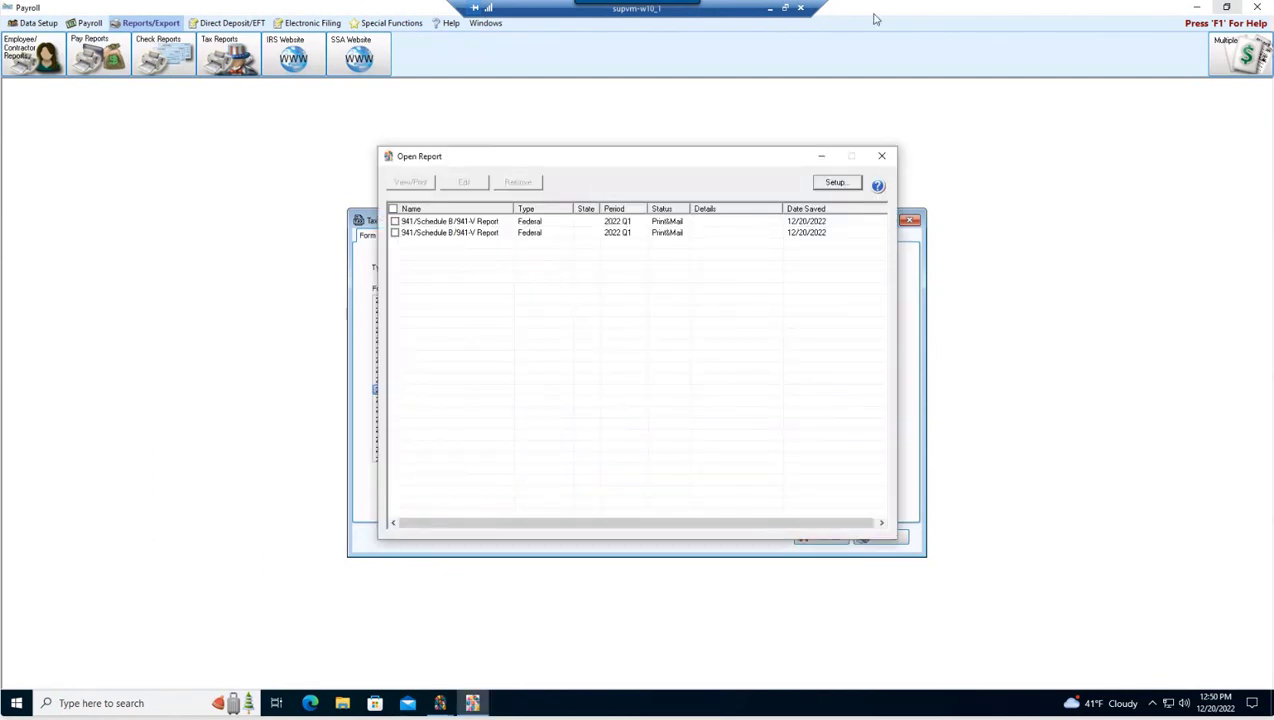
click(881, 156)
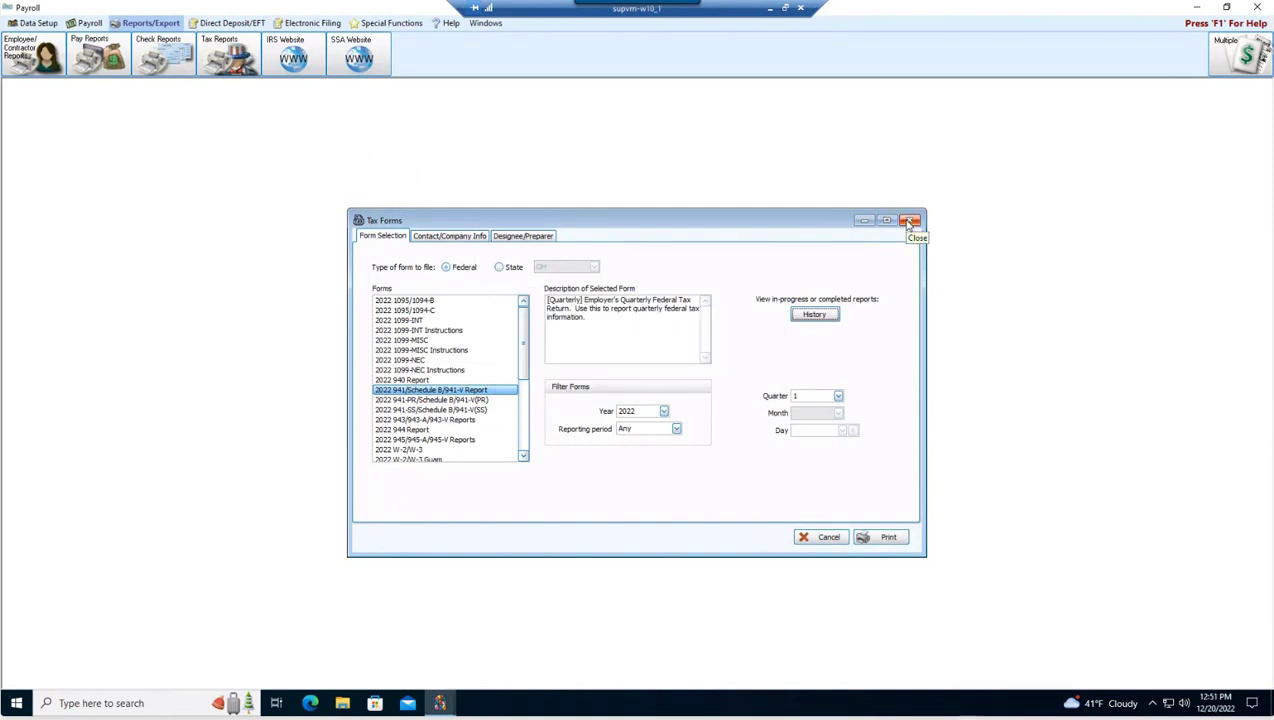
click(910, 221)
mouse_move(439, 703)
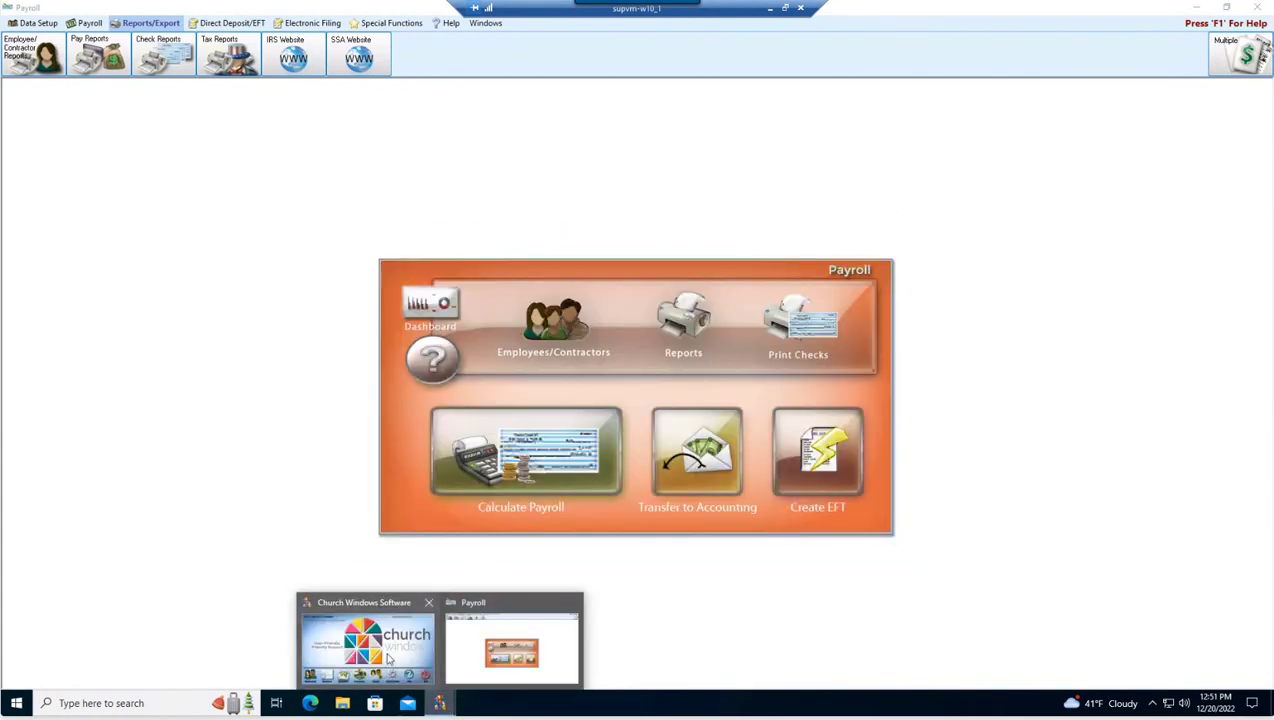
click(388, 657)
- Open the Jan–Dec 2022 Accounting module, preview its Tax Forms listing 2022 1099 forms, then close it
click(604, 457)
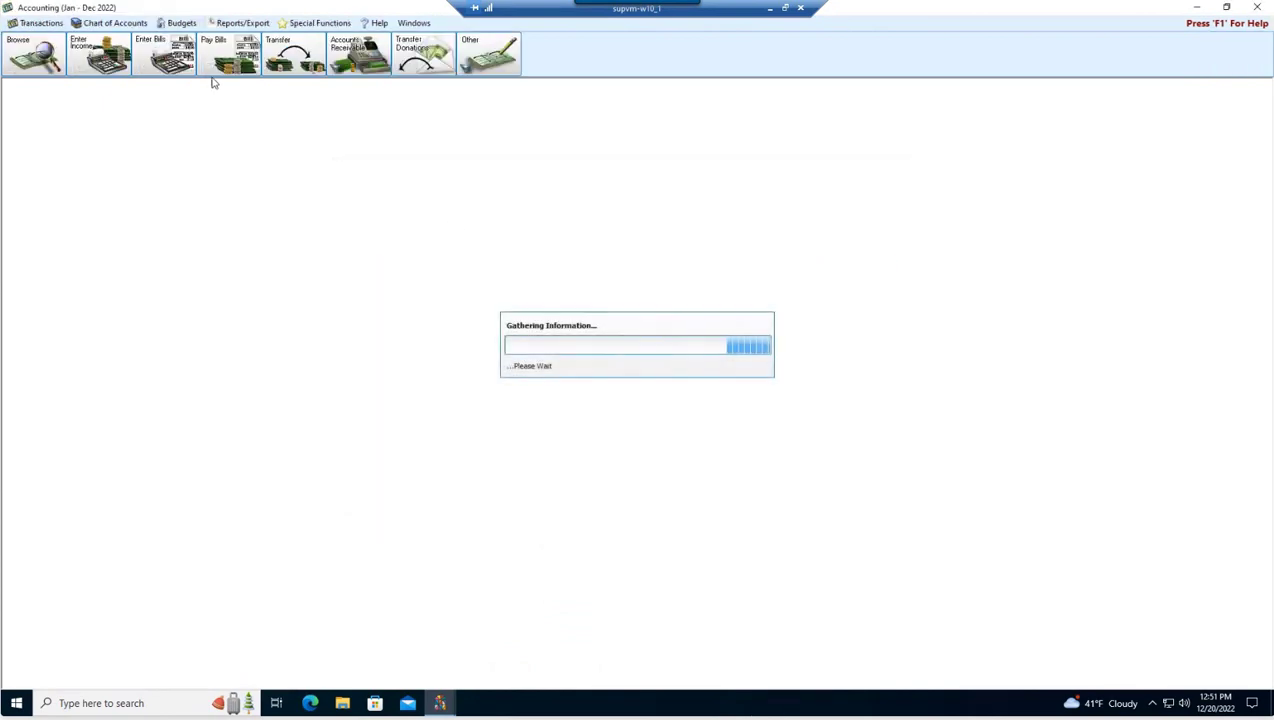
click(231, 23)
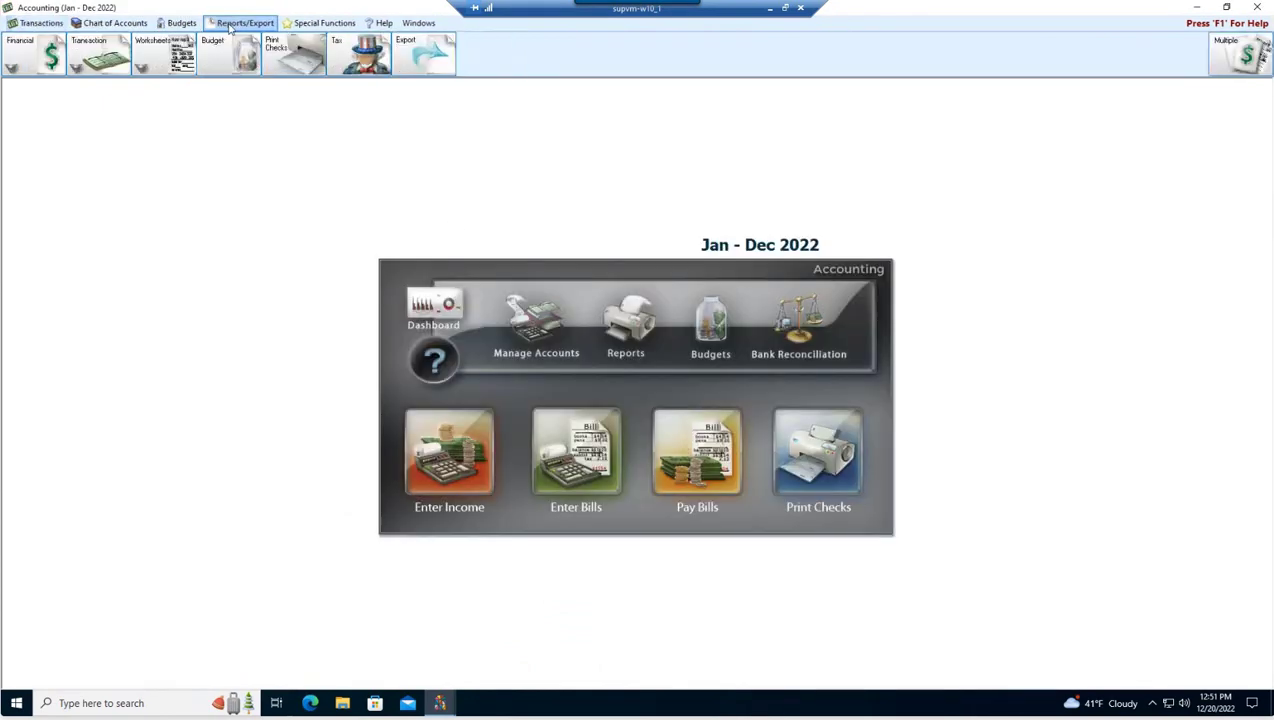
click(350, 68)
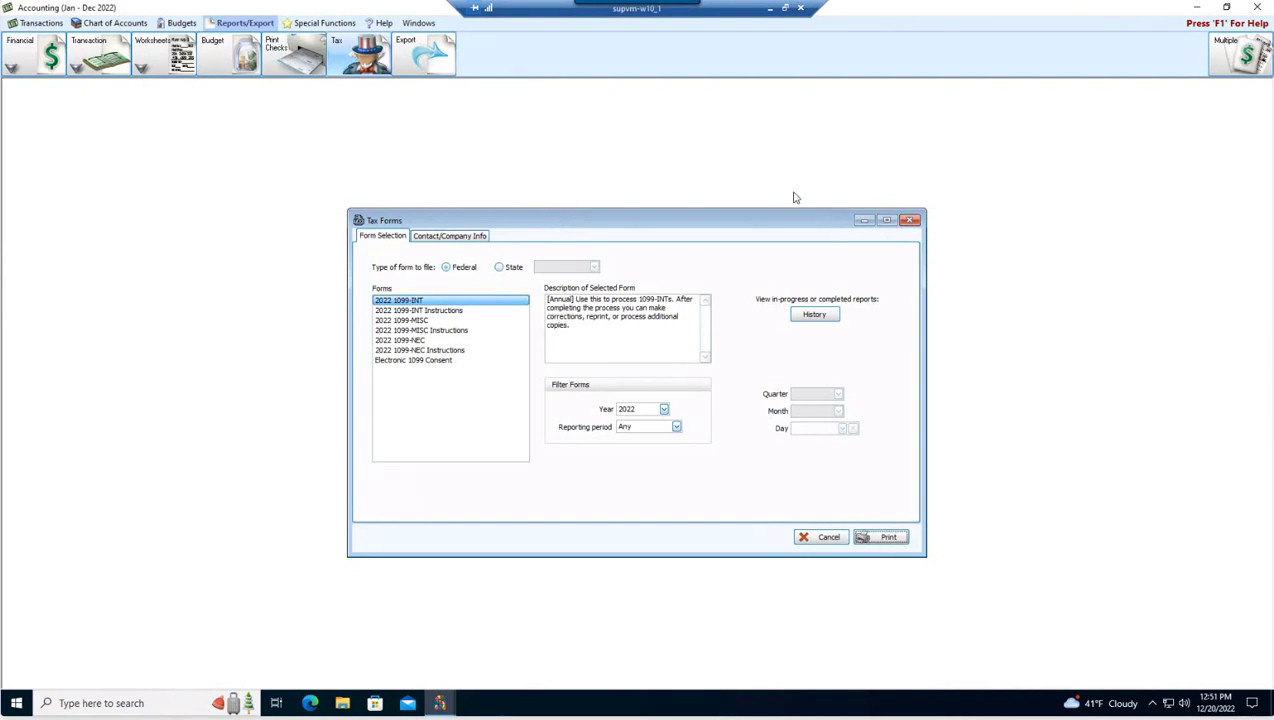
click(910, 221)
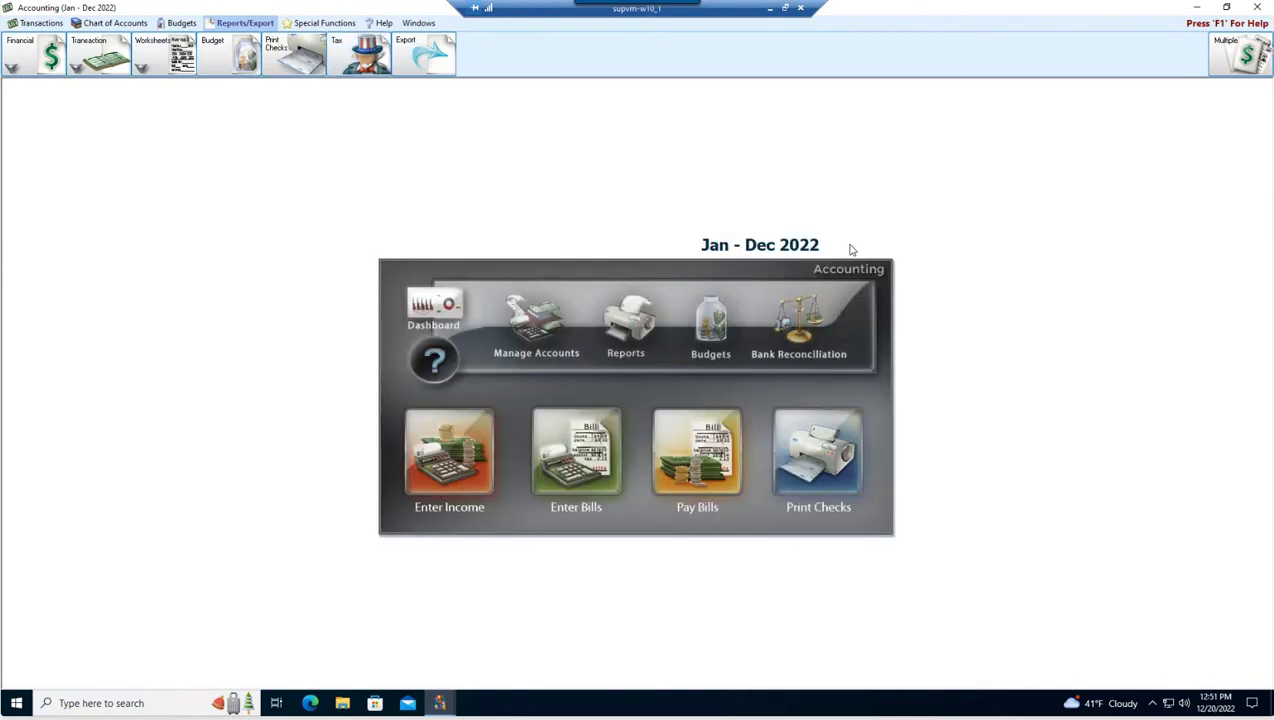
- Bring the orange Payroll dashboard window back in front of Accounting
mouse_move(443, 703)
click(466, 660)
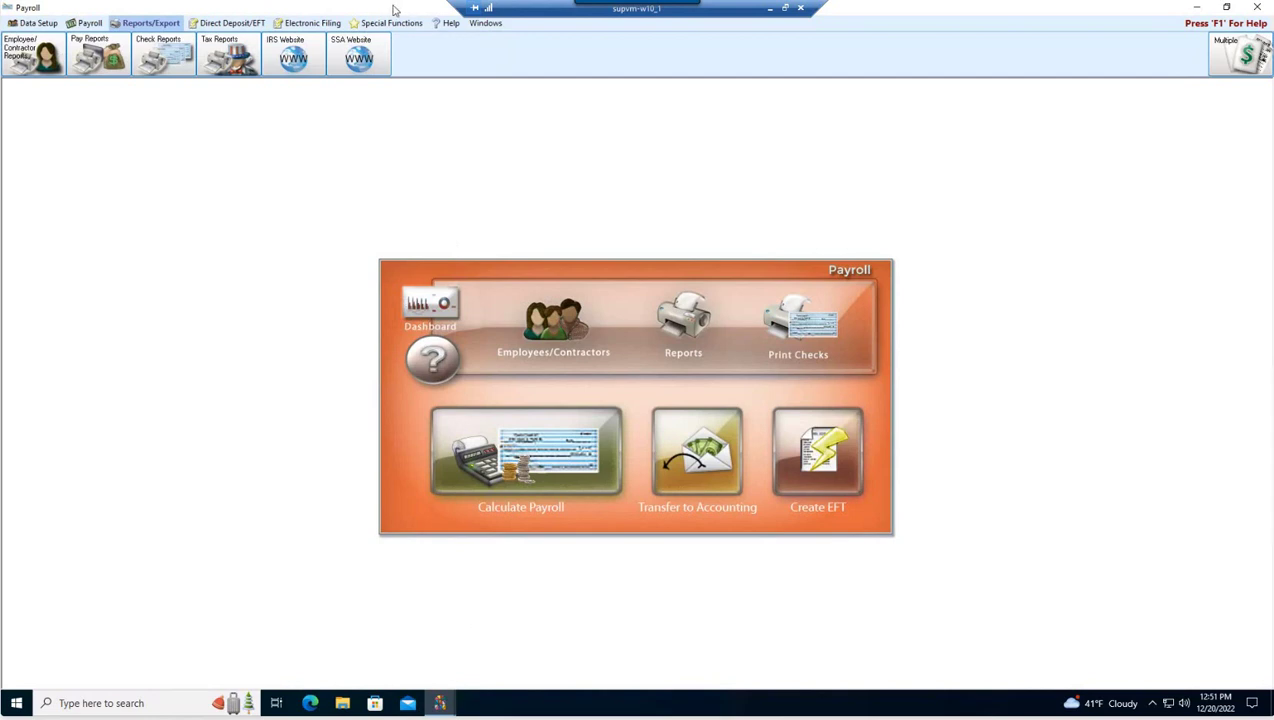